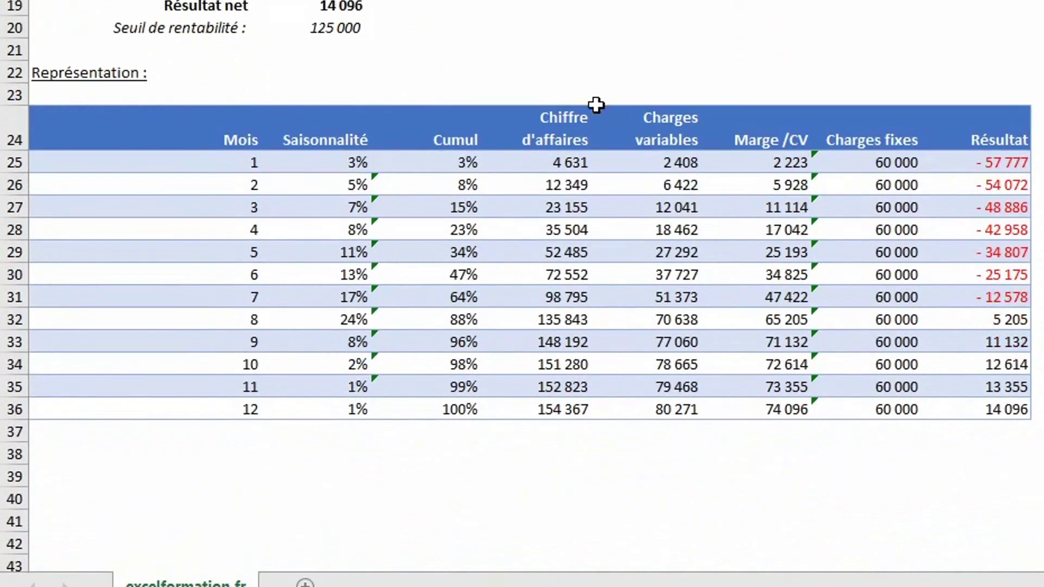
{"action": "scroll", "coordinate": [597, 104], "scroll_direction": "down", "scroll_amount": 2}
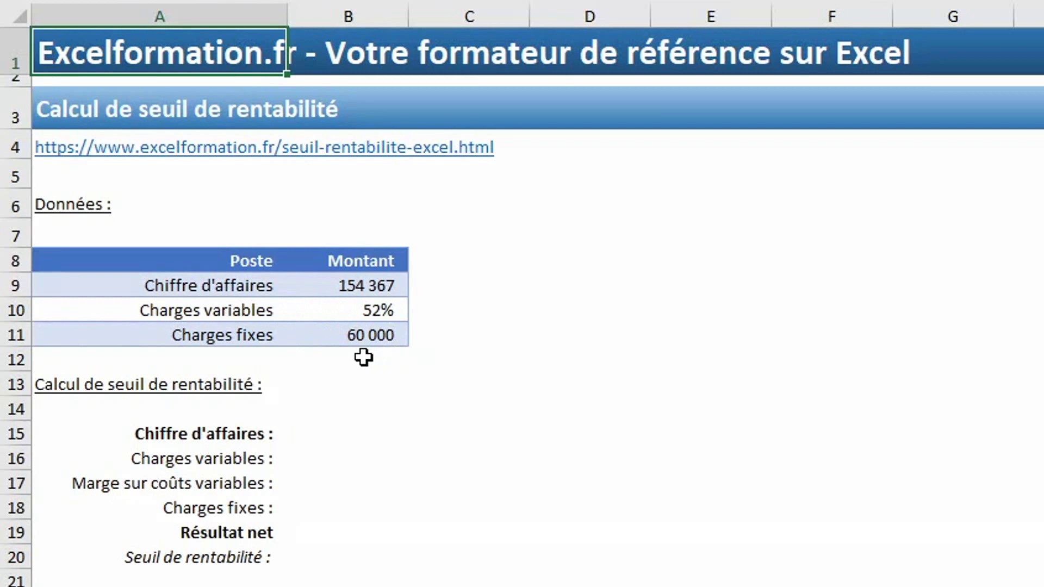
Step: Link the Chiffre d'affaires in cell B15 to the data table with the formula =B9
{"action": "left_click", "coordinate": [321, 439]}
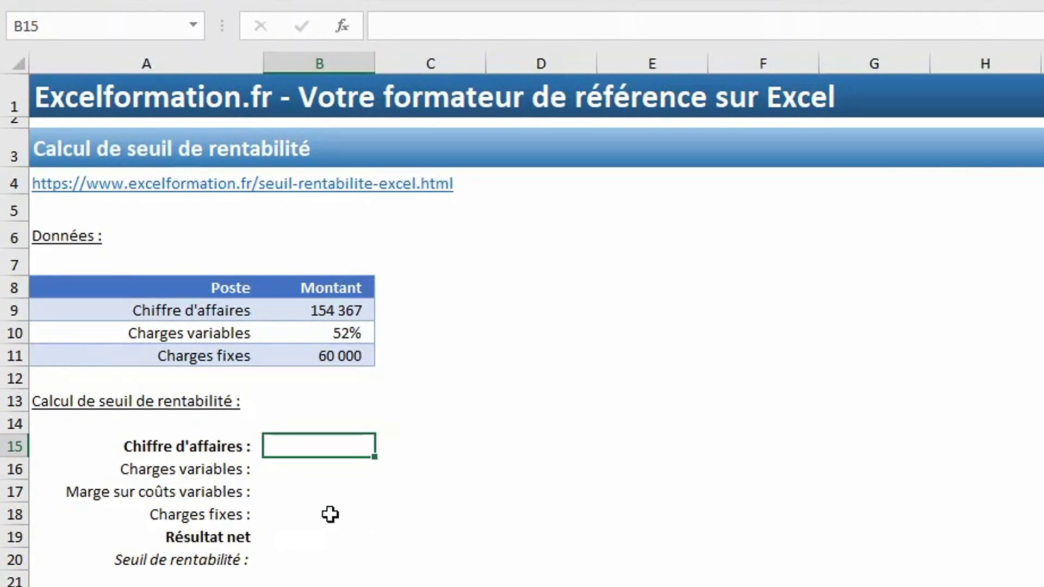
{"action": "type", "text": "="}
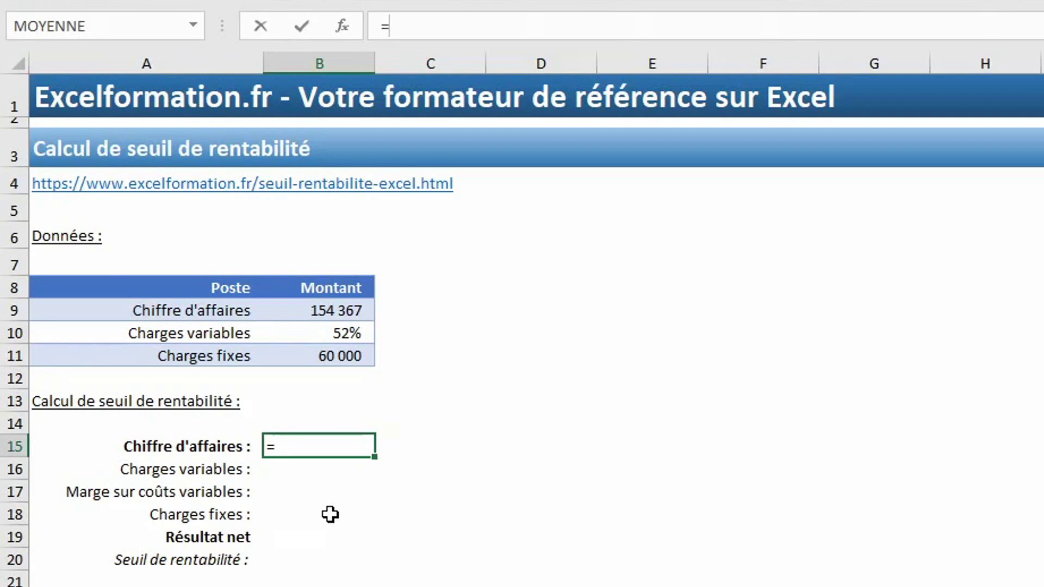
{"action": "left_click", "coordinate": [322, 310]}
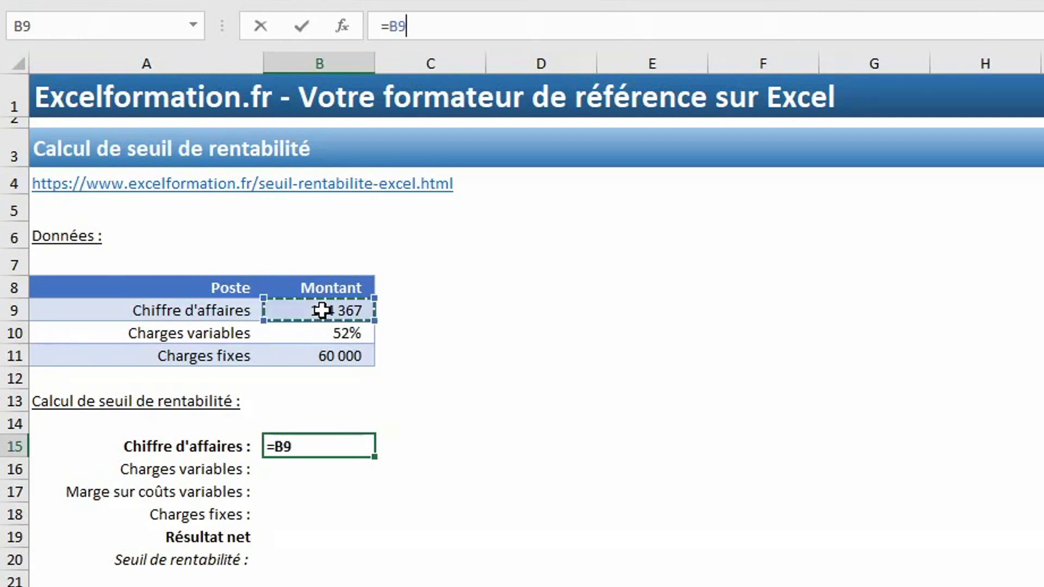
{"action": "key", "text": "Return"}
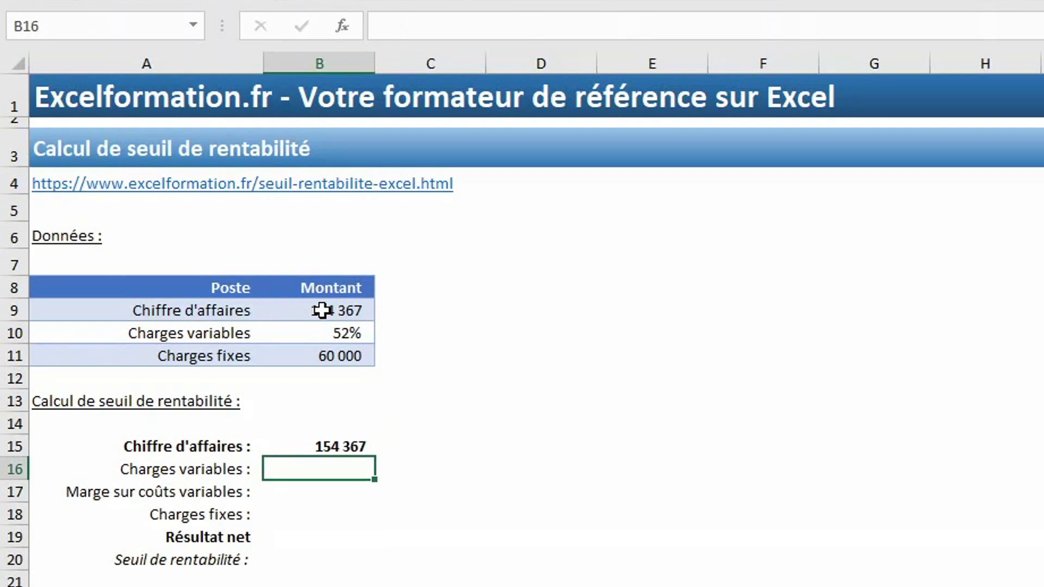
Step: Calculate the Charges variables in B16 by multiplying turnover by the variable cost rate, =B15*B10
{"action": "type", "text": "="}
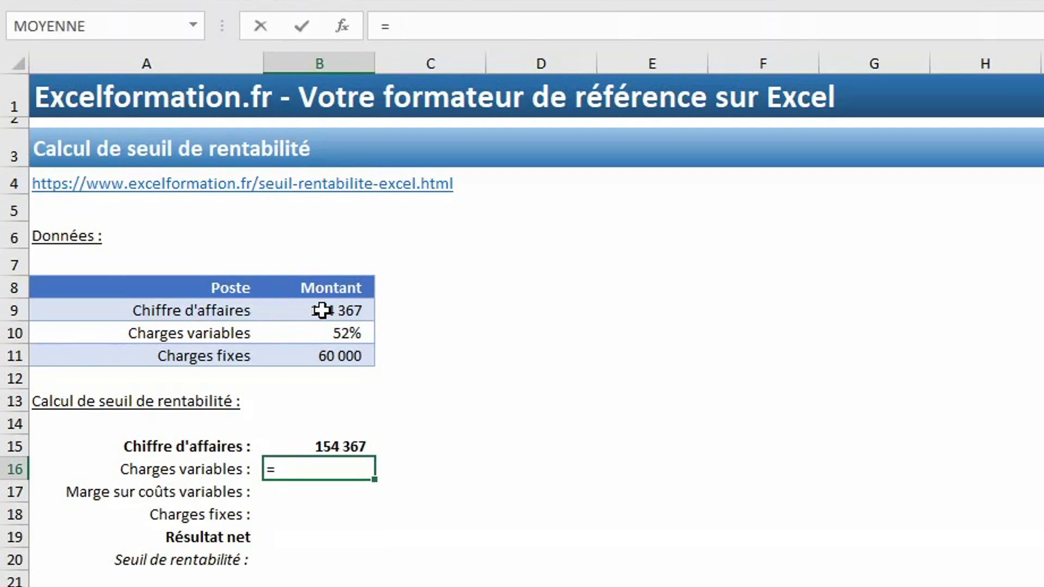
{"action": "left_click", "coordinate": [323, 445]}
{"action": "type", "text": "*"}
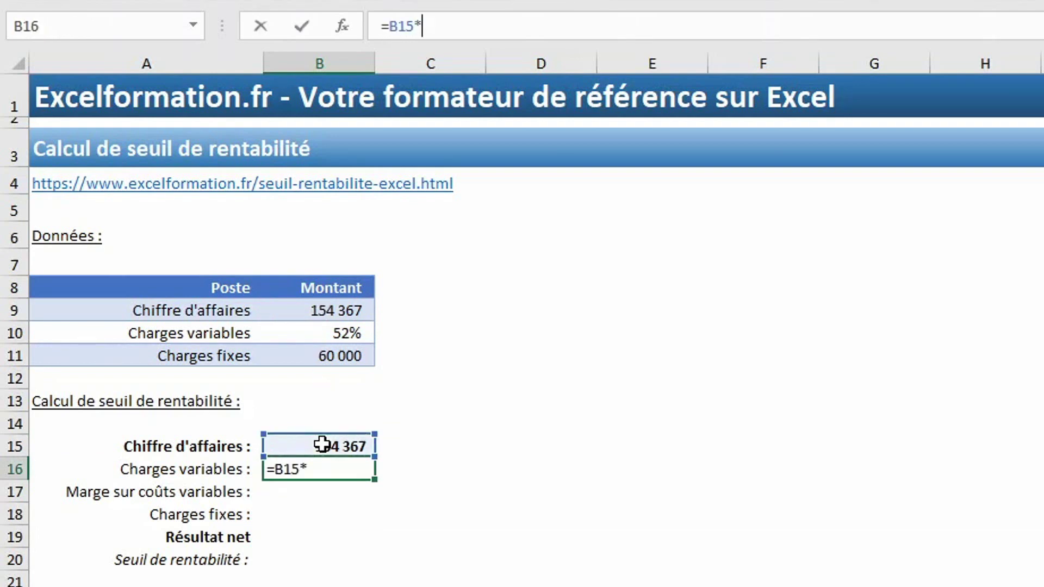
{"action": "left_click", "coordinate": [333, 332]}
{"action": "key", "text": "Return"}
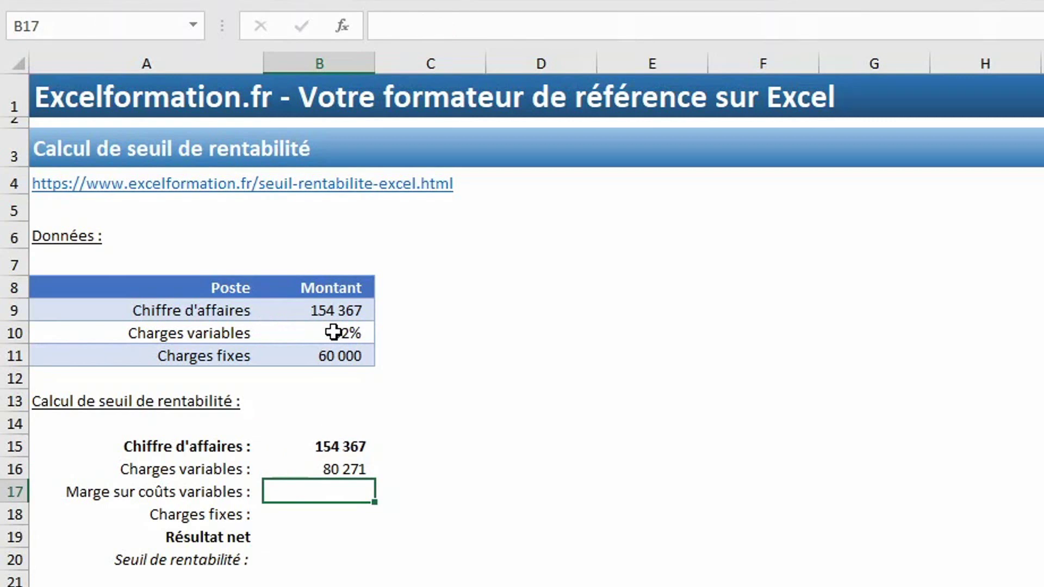
Step: Calculate the Marge sur coûts variables in B17 with the formula =B15-B16
{"action": "type", "text": "="}
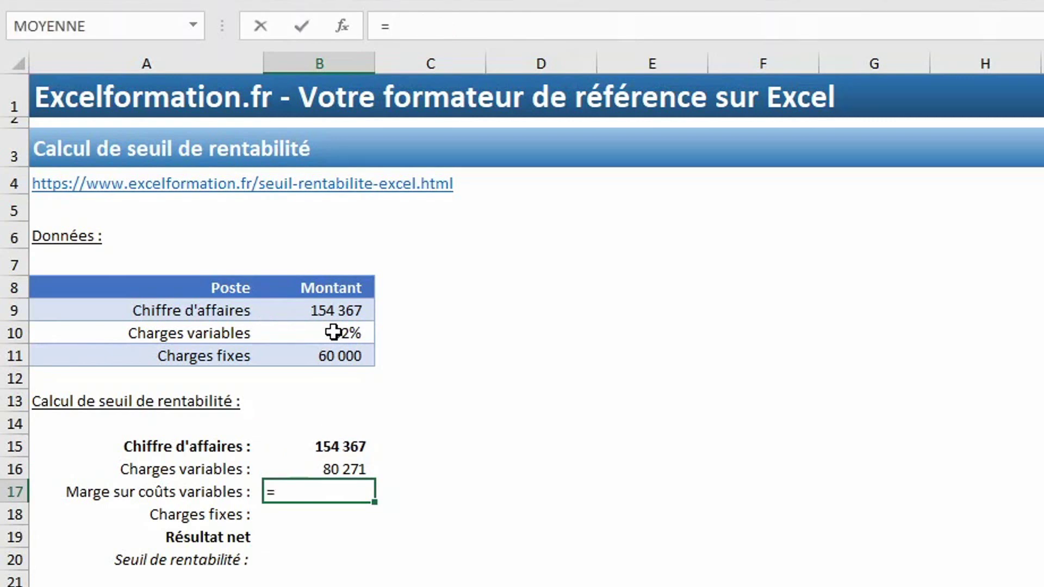
{"action": "key", "text": "Up"}
{"action": "key", "text": "Up"}
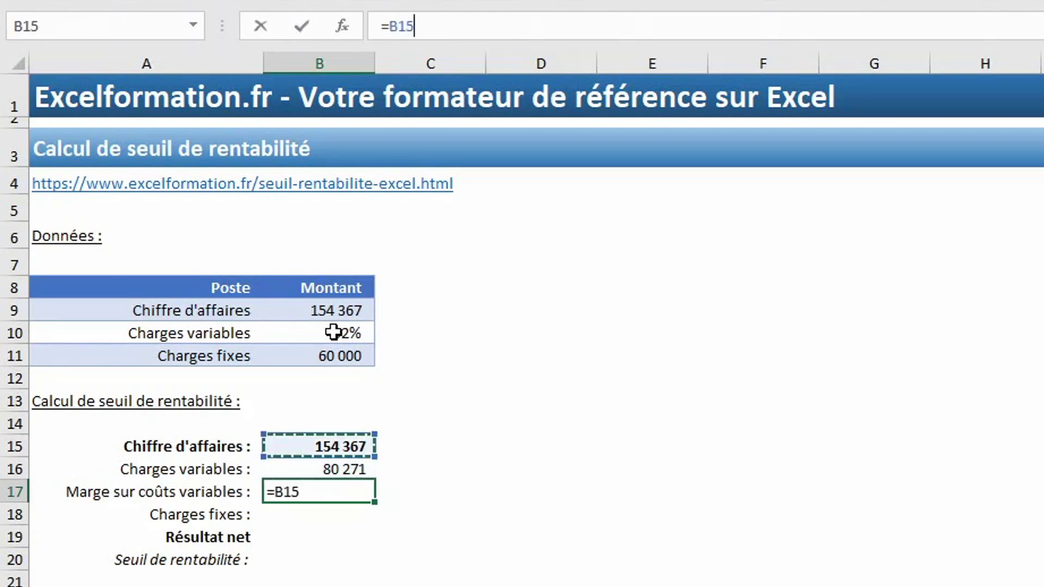
{"action": "type", "text": "-"}
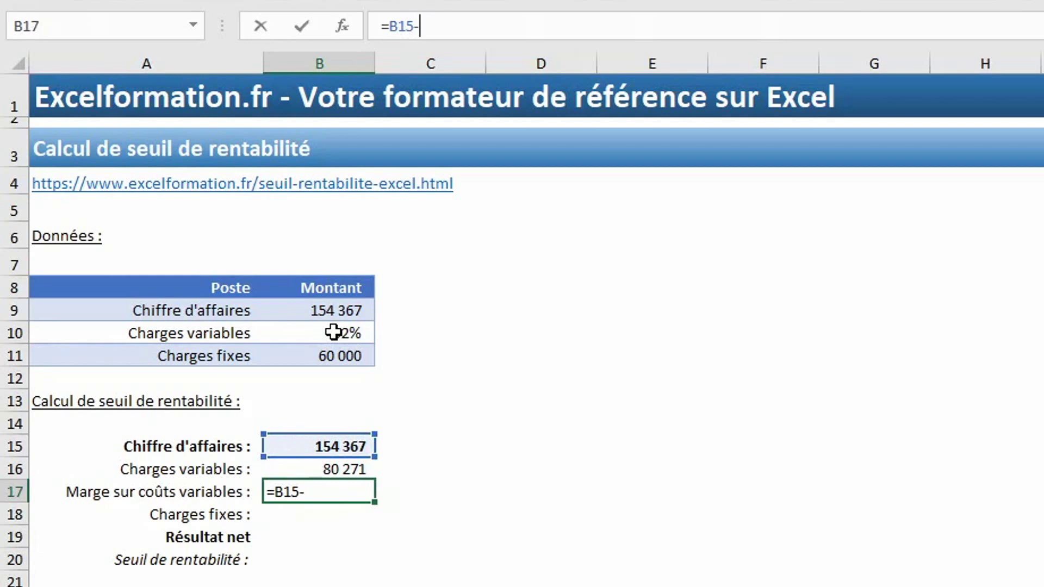
{"action": "key", "text": "Up"}
{"action": "key", "text": "Return"}
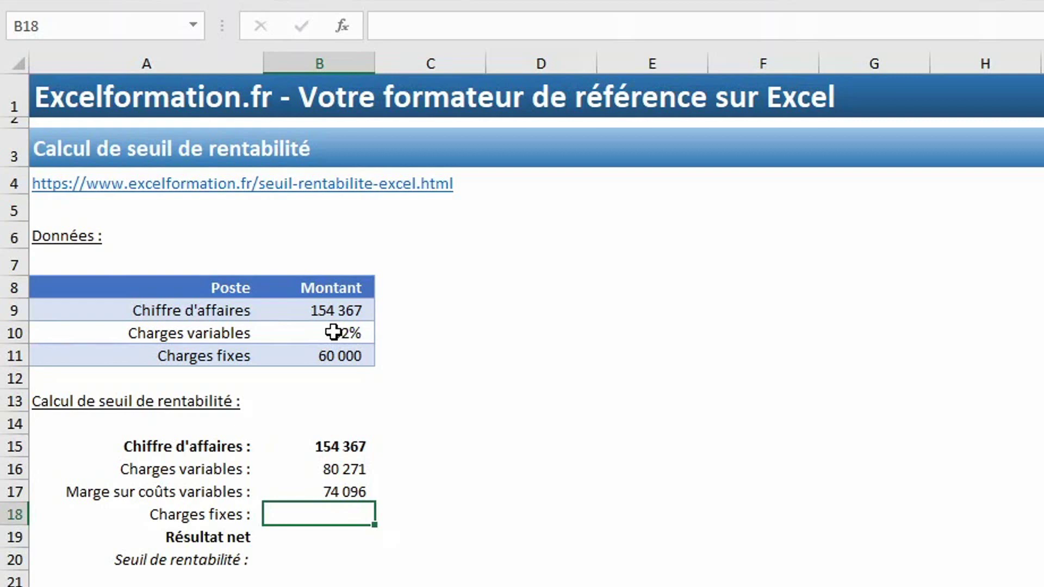
Step: Calculate the margin rate in C17 by dividing the margin by turnover, =B17/B15
{"action": "key", "text": "Up"}
{"action": "key", "text": "Right"}
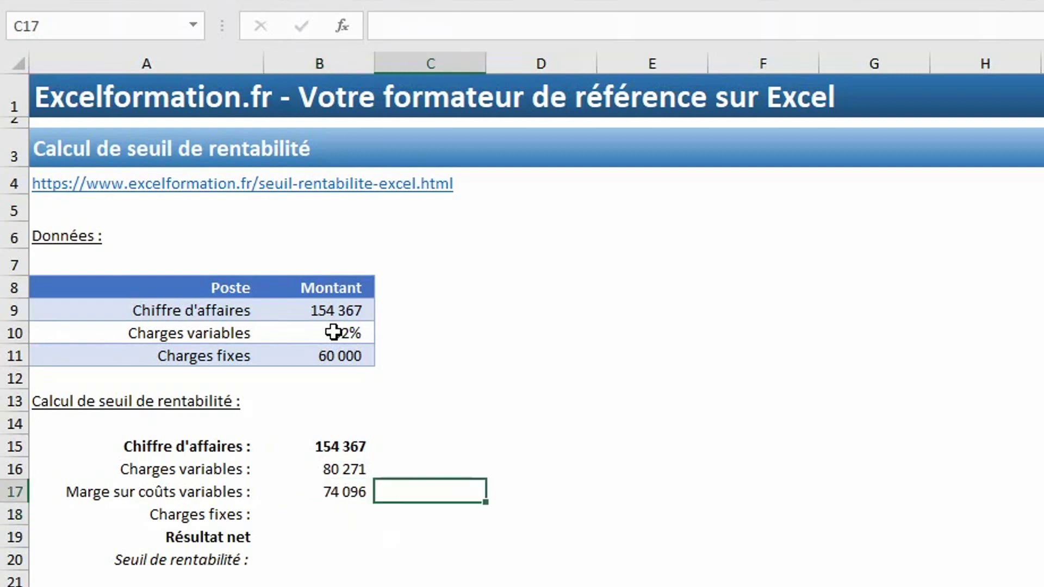
{"action": "type", "text": "="}
{"action": "key", "text": "Left"}
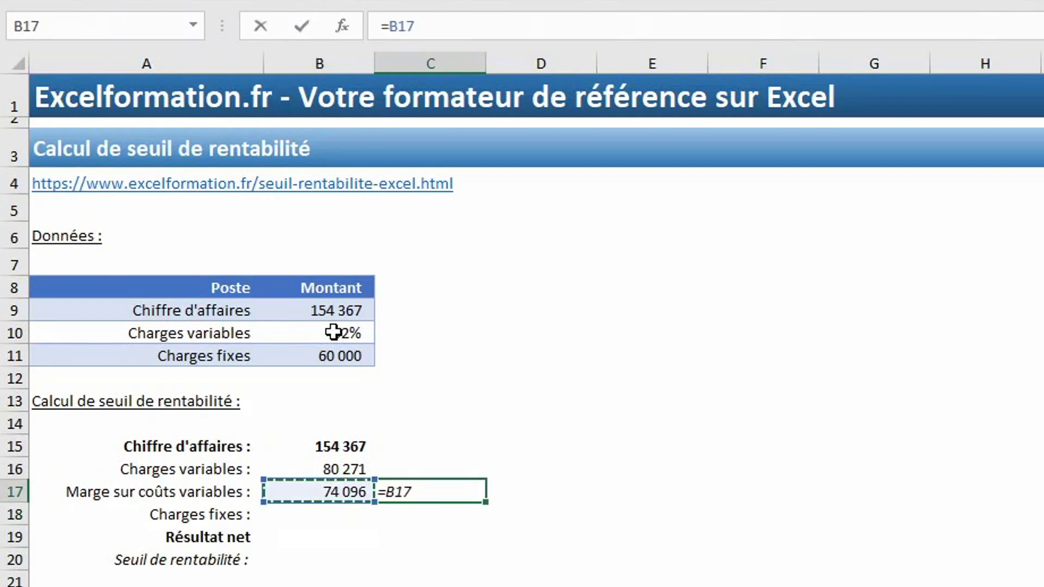
{"action": "type", "text": "/"}
{"action": "key", "text": "Left"}
{"action": "key", "text": "Up"}
{"action": "key", "text": "Up"}
{"action": "key", "text": "Return"}
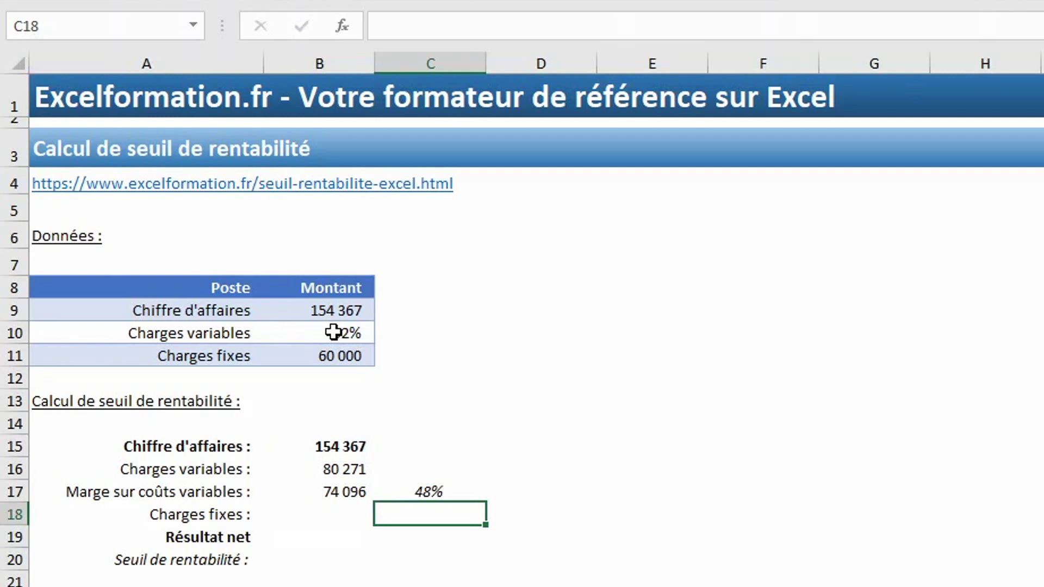
Step: Replace the margin rate formula in C17 with =100%-B10
{"action": "key", "text": "Up"}
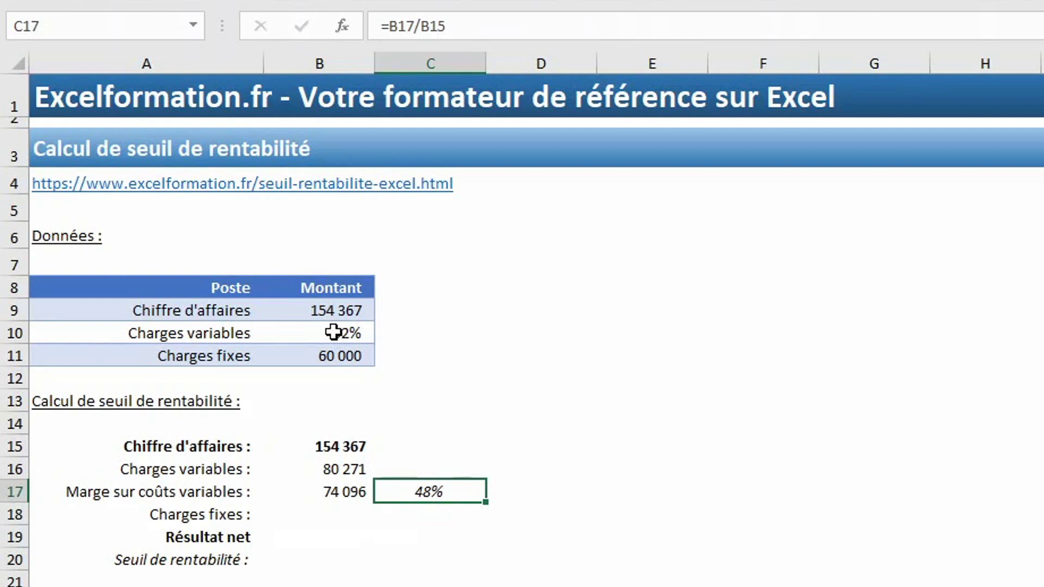
{"action": "type", "text": "=100%-"}
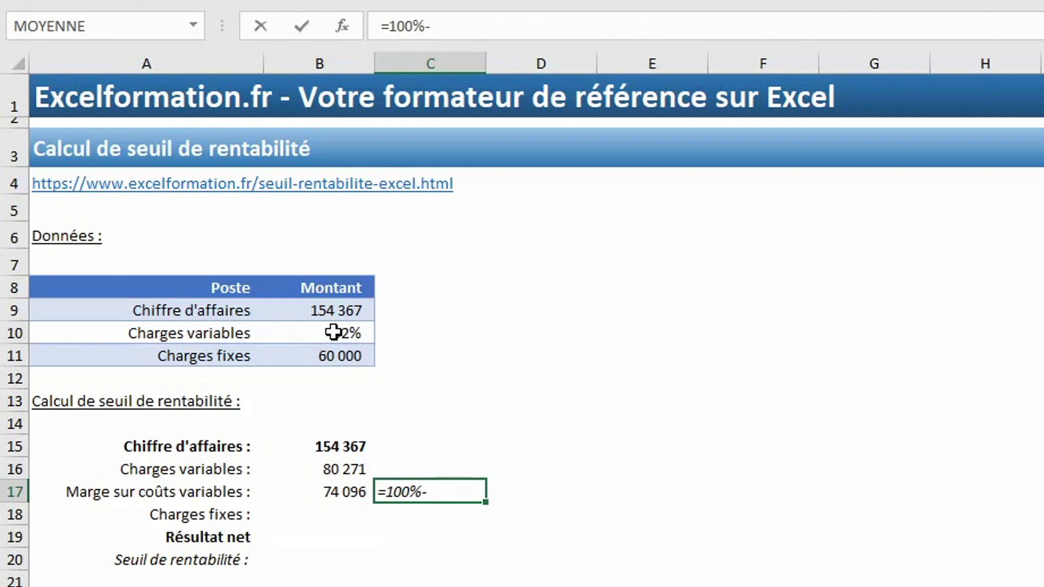
{"action": "left_click", "coordinate": [334, 332]}
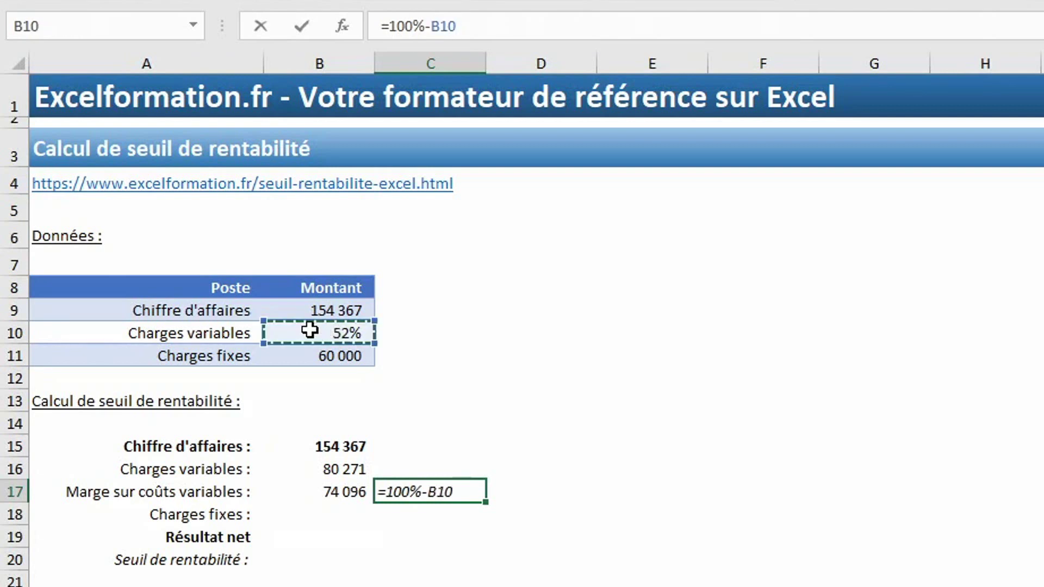
{"action": "key", "text": "Return"}
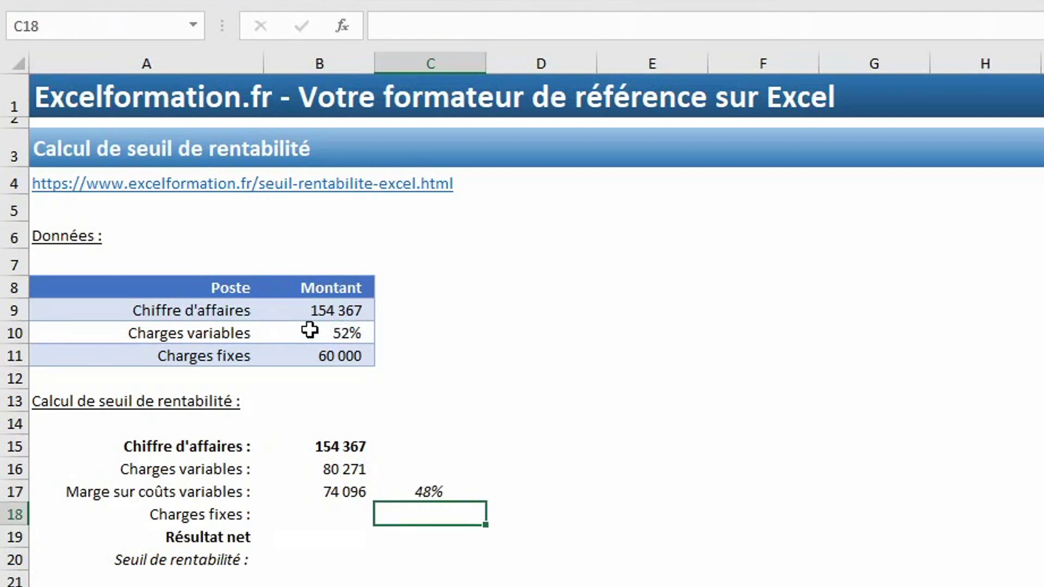
Step: Link the Charges fixes in B18 to the data table with the formula =B11
{"action": "key", "text": "Left"}
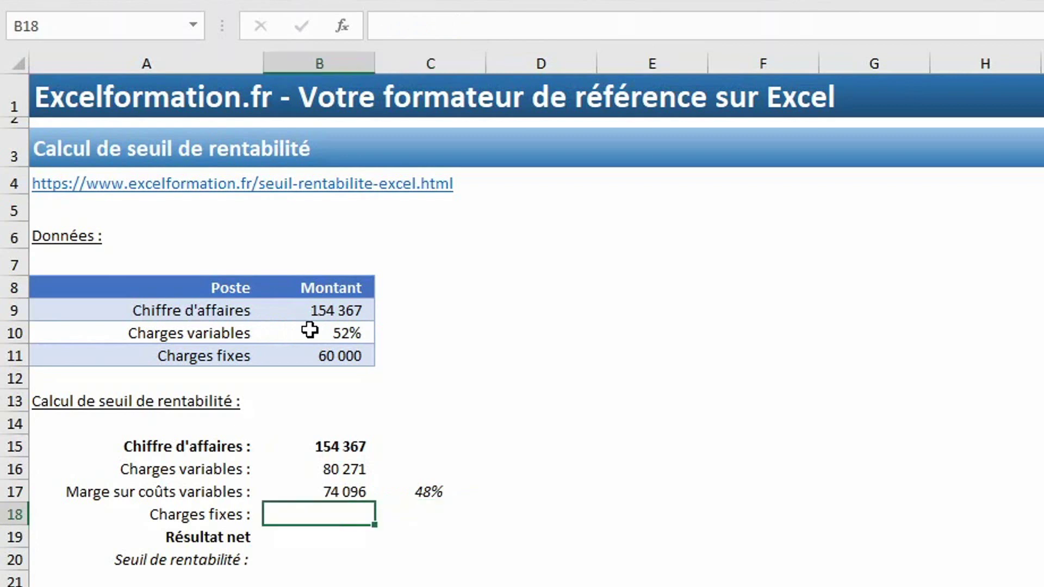
{"action": "key", "text": "Up"}
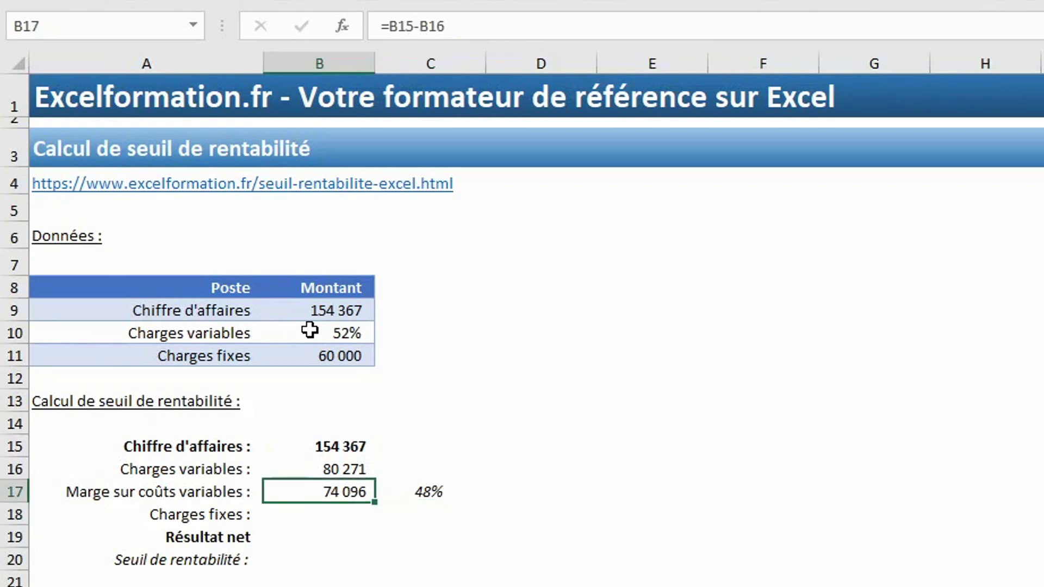
{"action": "key", "text": "Down"}
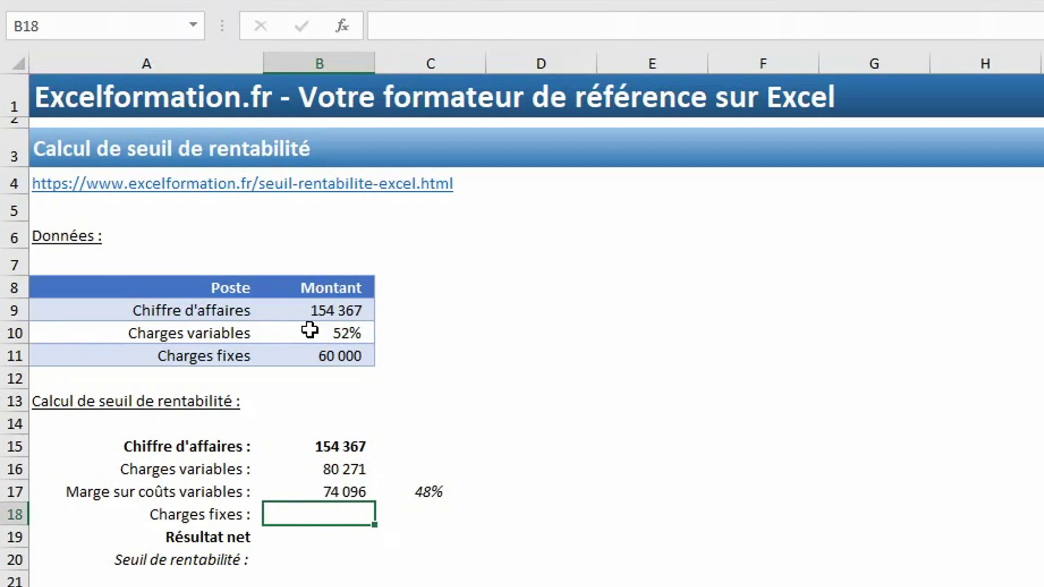
{"action": "type", "text": "="}
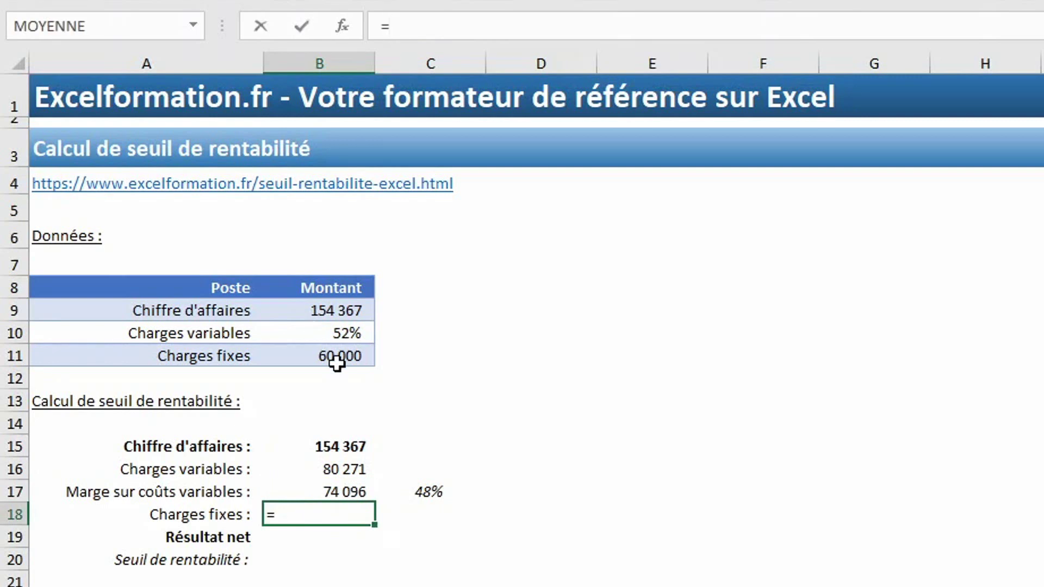
{"action": "left_click", "coordinate": [337, 360]}
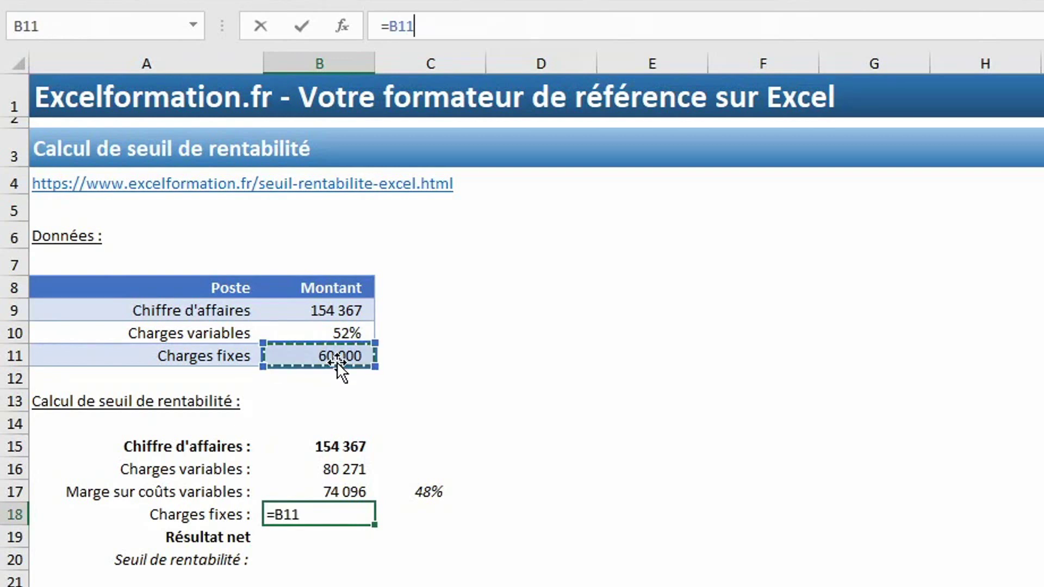
{"action": "key", "text": "Return"}
Step: Calculate the Résultat net in B19 as margin minus fixed costs, =B17-B18
{"action": "type", "text": "="}
{"action": "key", "text": "Up"}
{"action": "key", "text": "Up"}
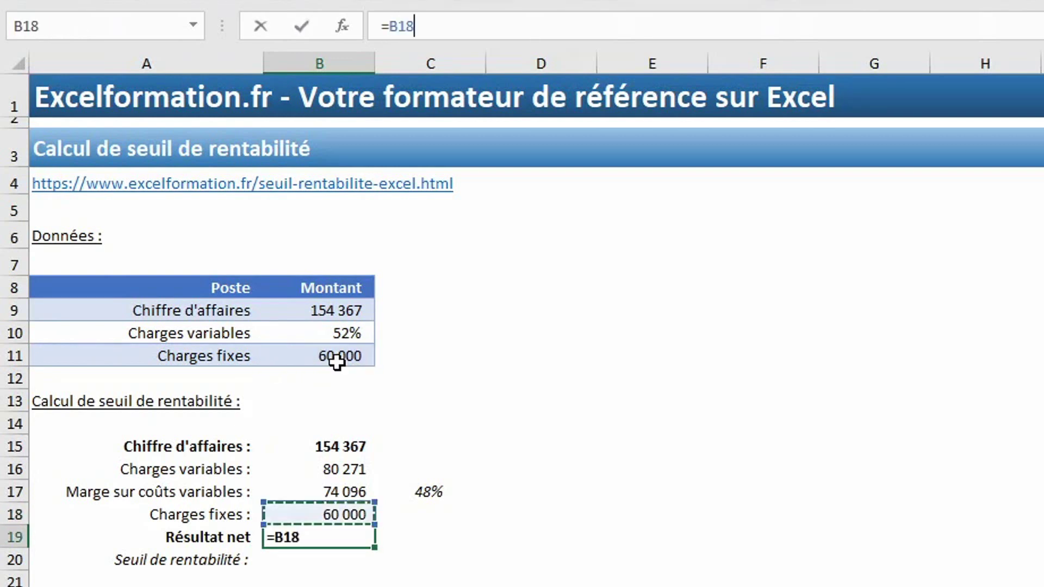
{"action": "type", "text": "-"}
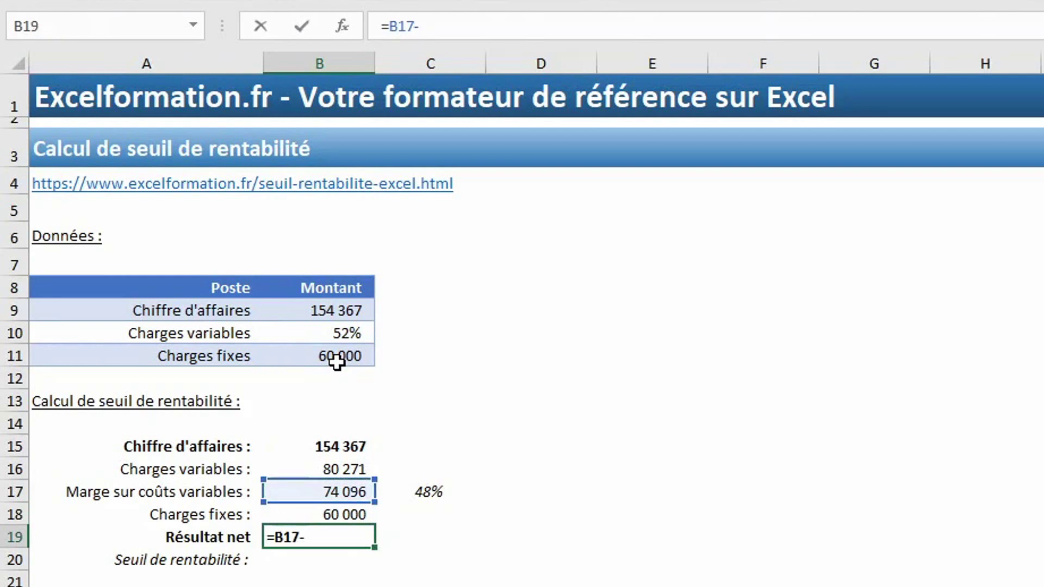
{"action": "key", "text": "Up"}
{"action": "key", "text": "Return"}
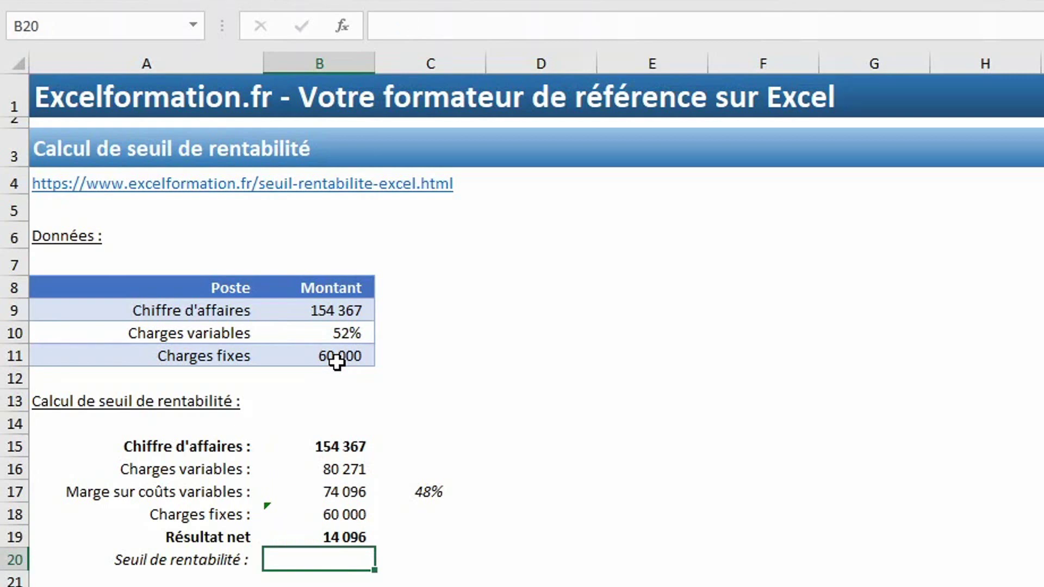
Step: Calculate the Seuil de rentabilité in B20 by dividing fixed costs by the margin rate, =B18/C17
{"action": "type", "text": "="}
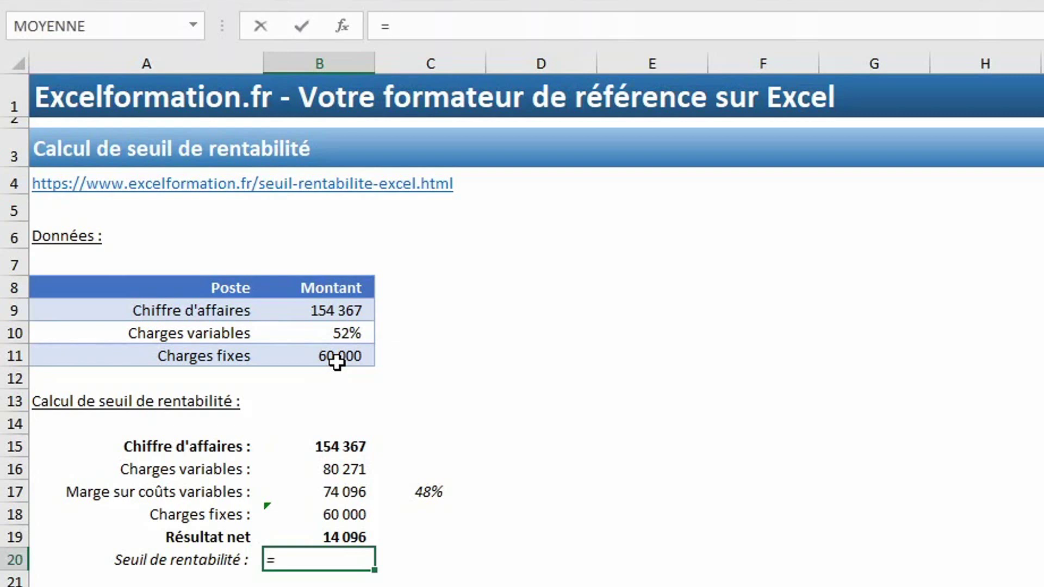
{"action": "key", "text": "Up"}
{"action": "key", "text": "Up"}
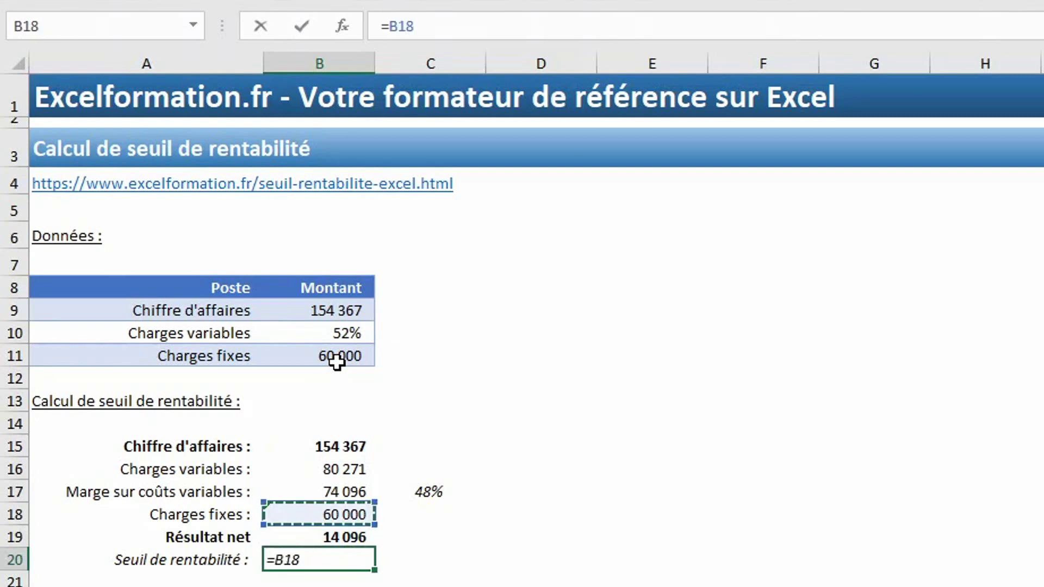
{"action": "type", "text": "/"}
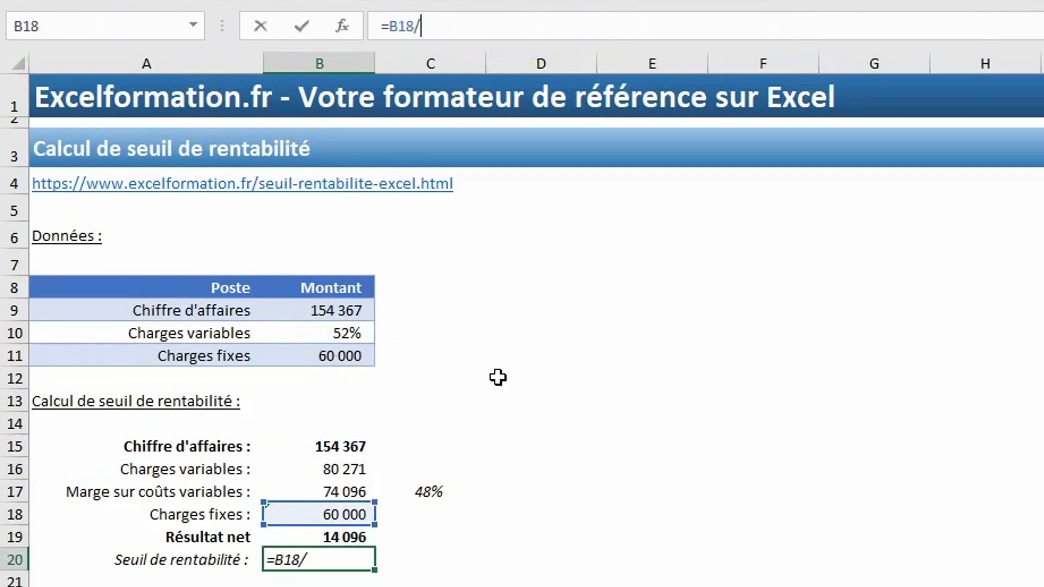
{"action": "left_click", "coordinate": [423, 493]}
{"action": "key", "text": "Return"}
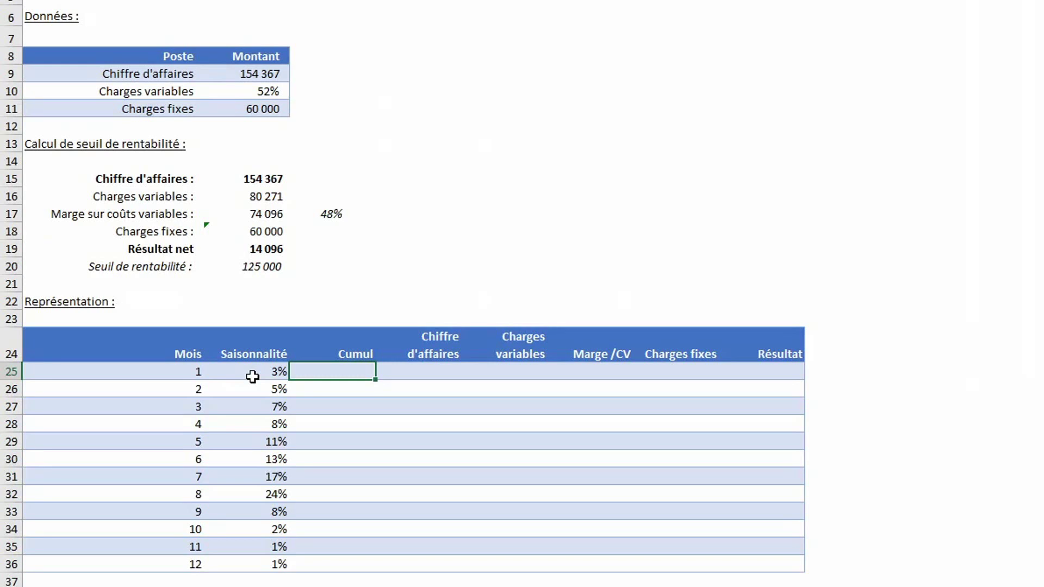
Step: Sum the monthly Saisonnalité percentages in C36 with =SOMME(B25:B36)
{"action": "left_click", "coordinate": [321, 567]}
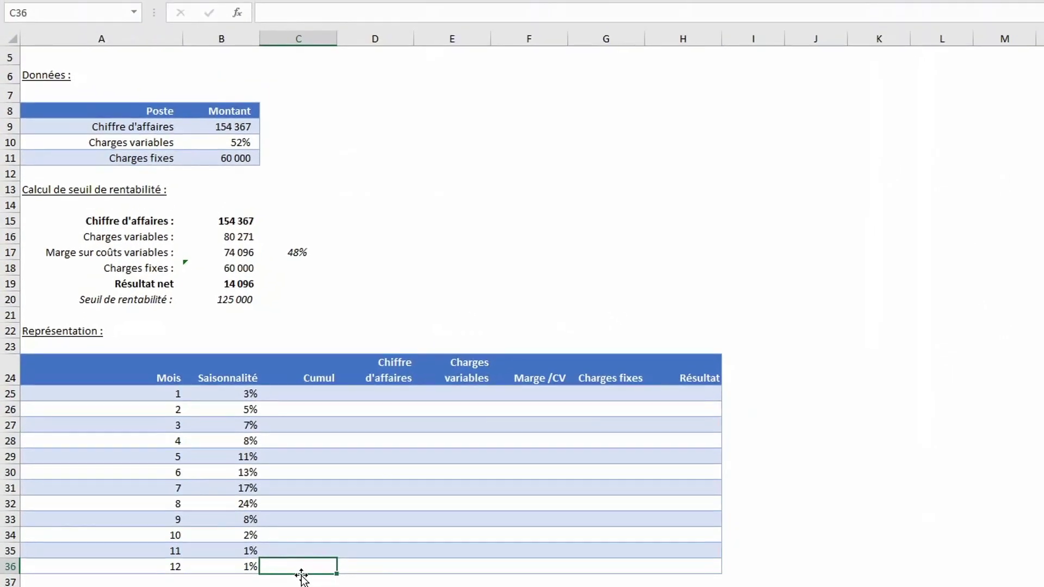
{"action": "type", "text": "=somme("}
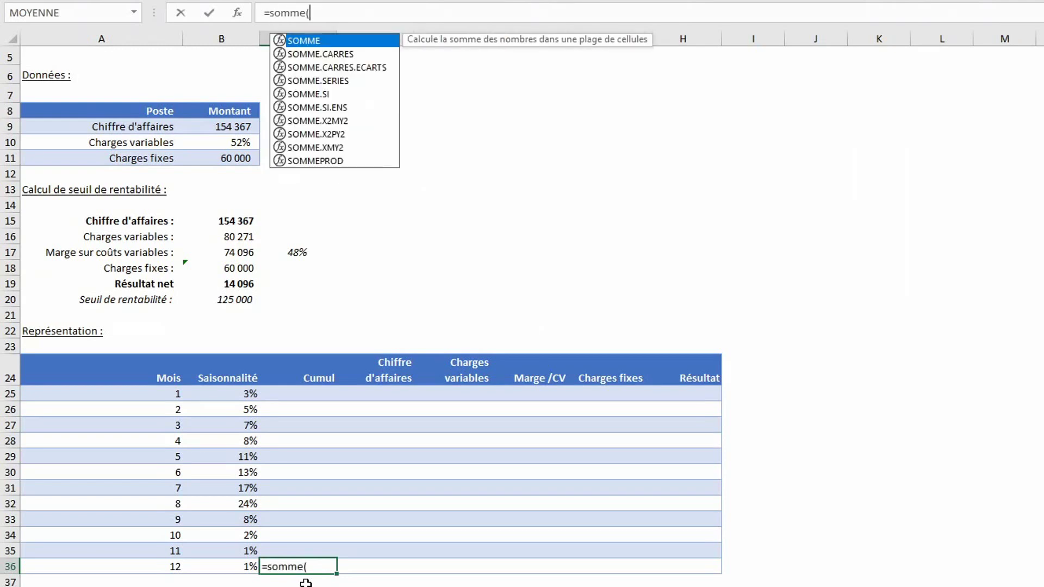
{"action": "left_click_drag", "start_coordinate": [225, 393], "coordinate": [241, 569]}
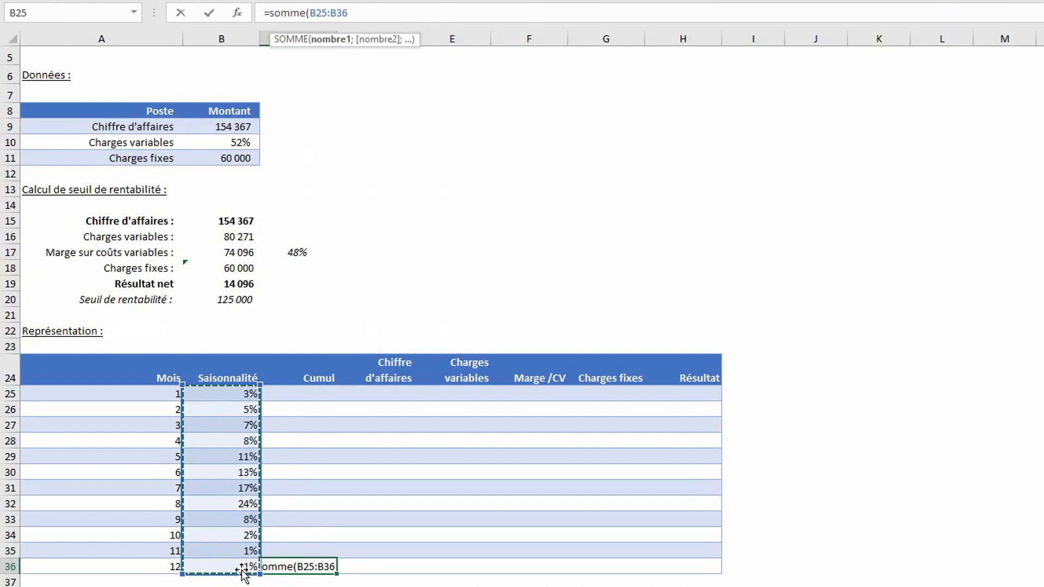
{"action": "key", "text": "Return"}
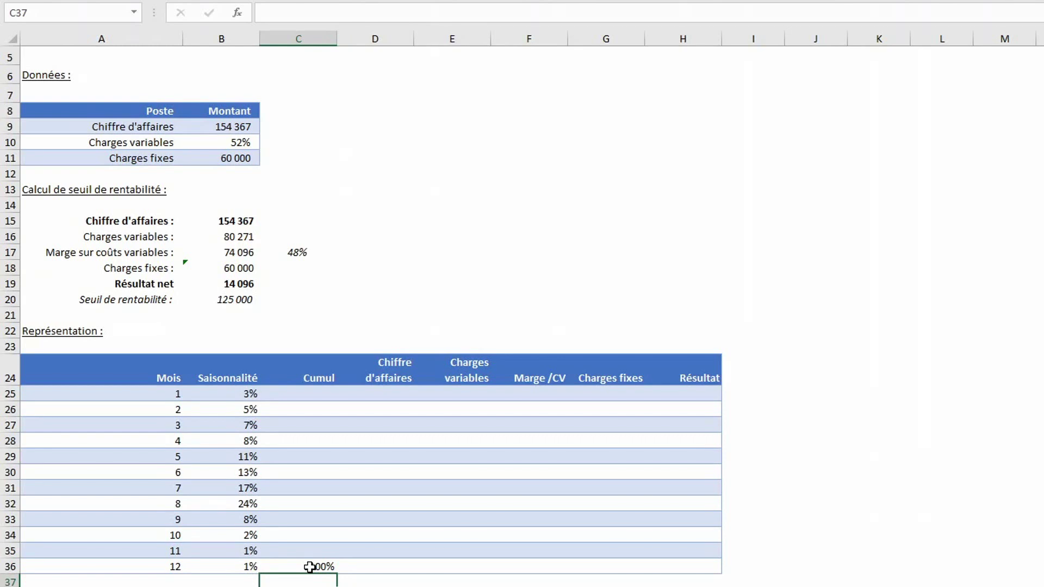
Step: Fill the Cumul column C25:C36 with a running total of Saisonnalité, anchoring the start row as =SOMME(B$25:B36) in C36
{"action": "left_click", "coordinate": [309, 568]}
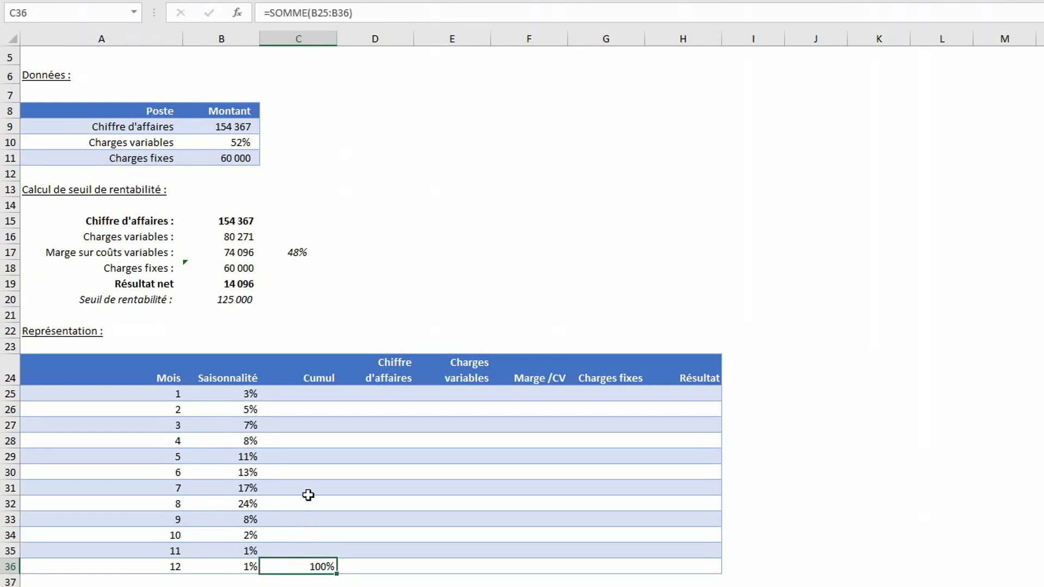
{"action": "left_click_drag", "start_coordinate": [307, 567], "coordinate": [301, 395]}
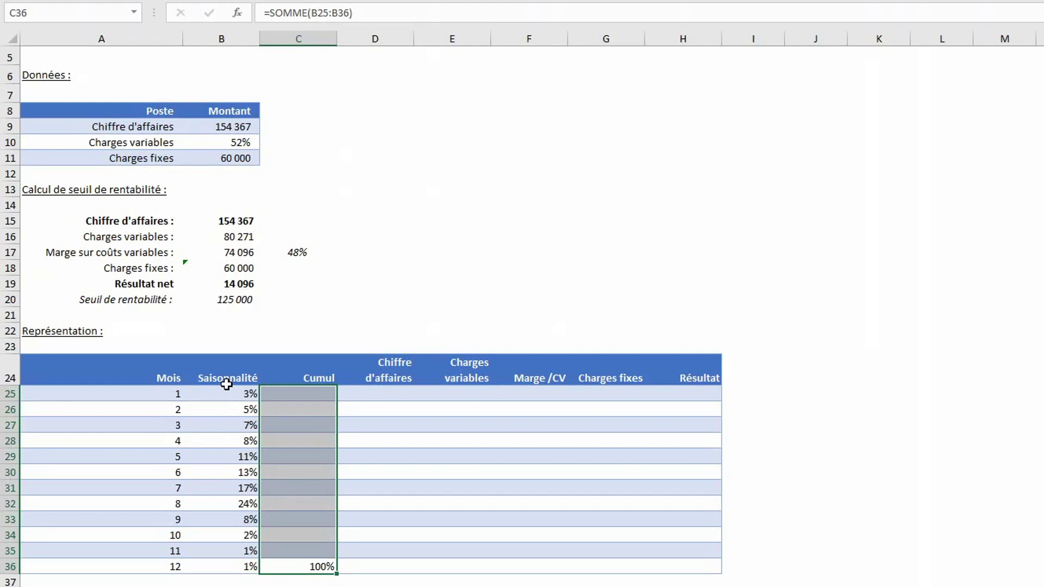
{"action": "left_click", "coordinate": [318, 13]}
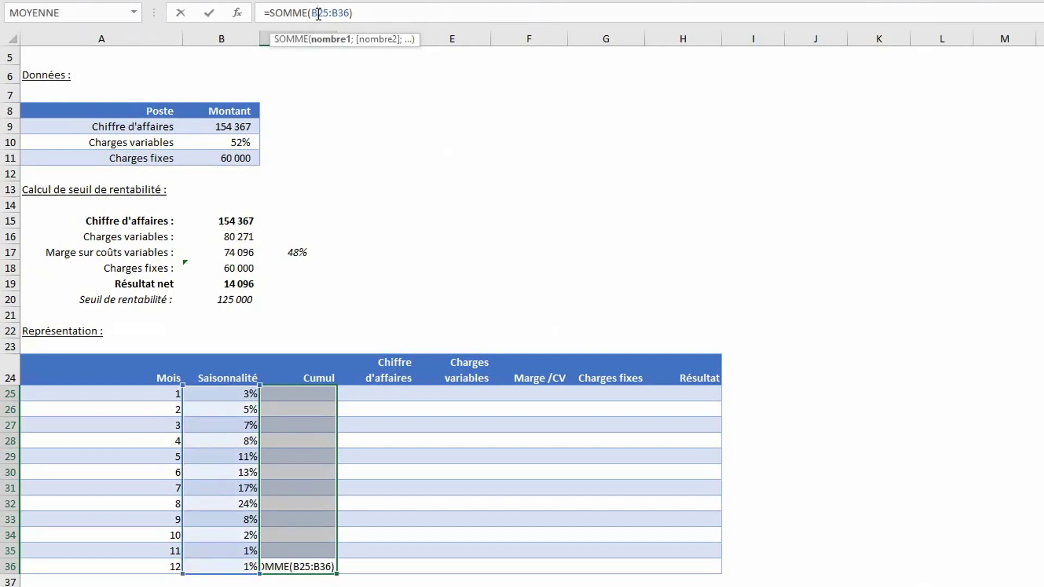
{"action": "type", "text": "$"}
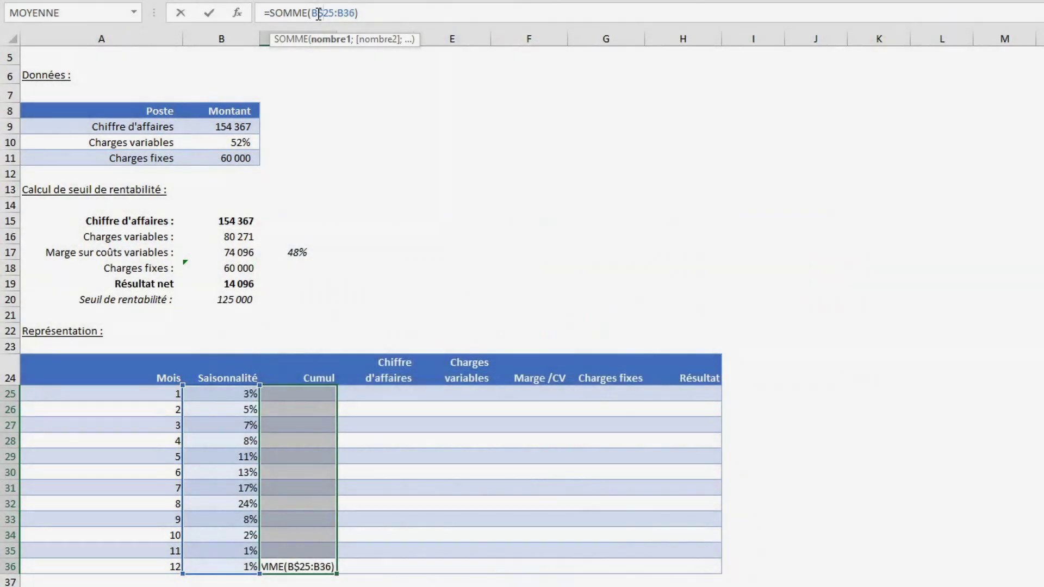
{"action": "key", "text": "ctrl+Return"}
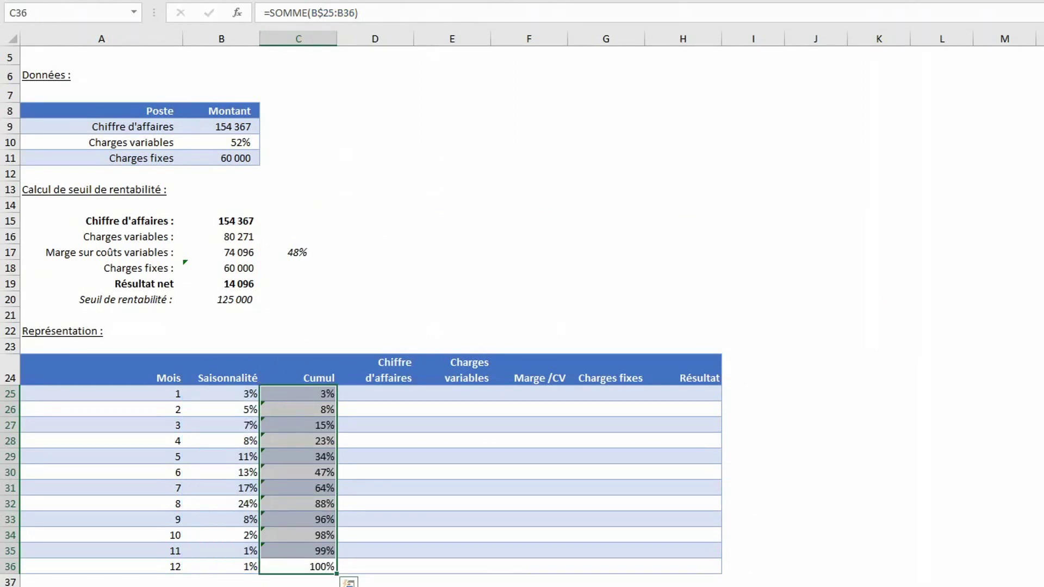
{"action": "left_click", "coordinate": [314, 393]}
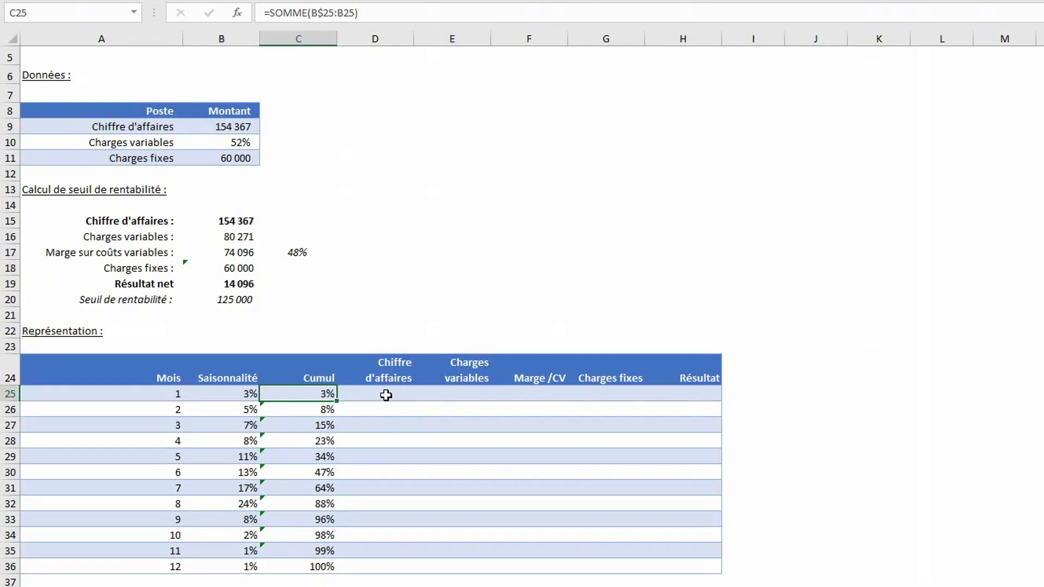
Step: Fill the cumulative Chiffre d'affaires in D25:D36 by multiplying total turnover by the Cumul percentage, =$B$9*C25
{"action": "left_click_drag", "start_coordinate": [386, 396], "coordinate": [377, 563]}
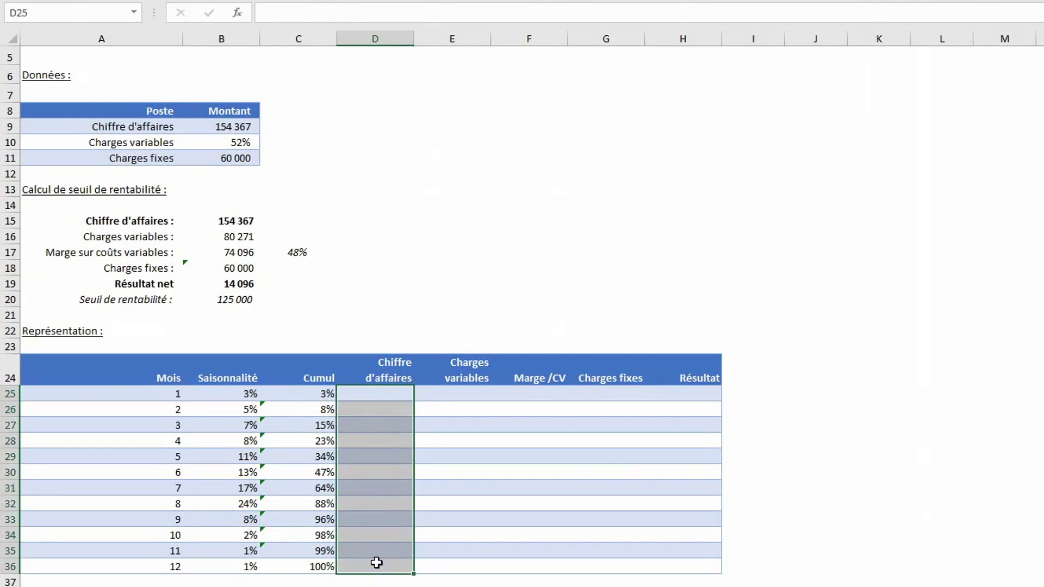
{"action": "type", "text": "="}
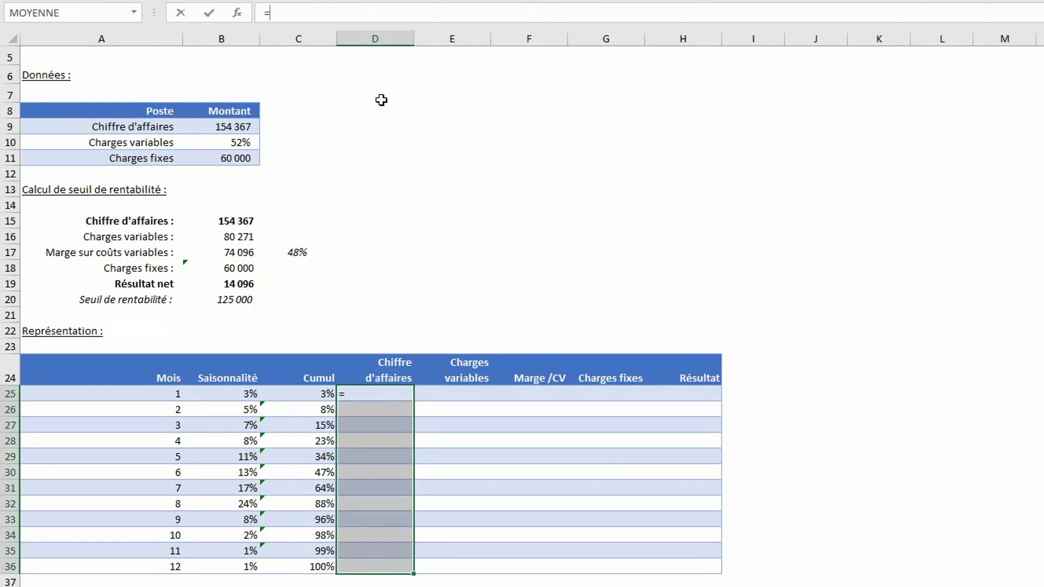
{"action": "left_click", "coordinate": [244, 126]}
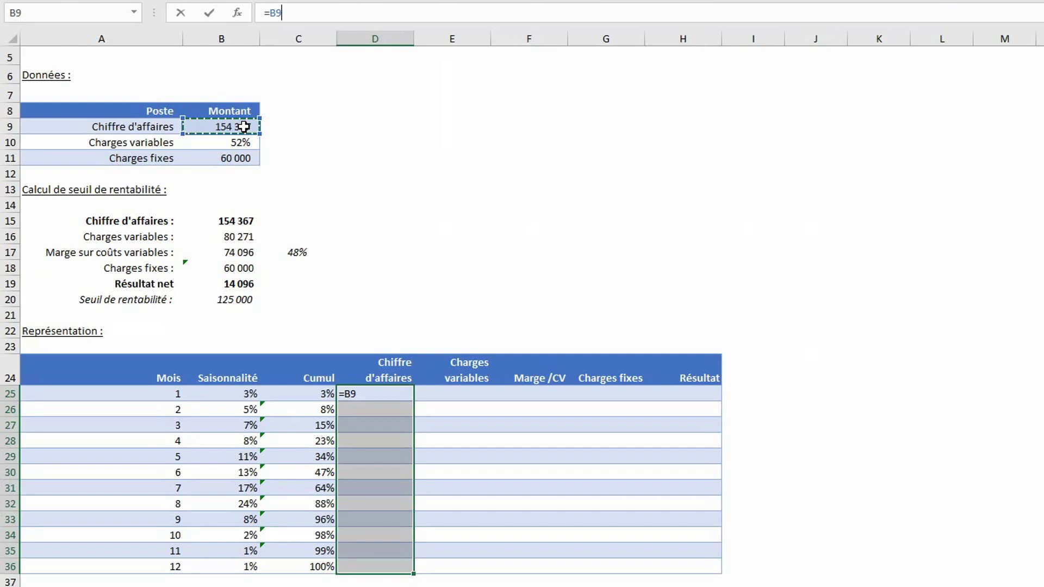
{"action": "key", "text": "F4"}
{"action": "type", "text": "*"}
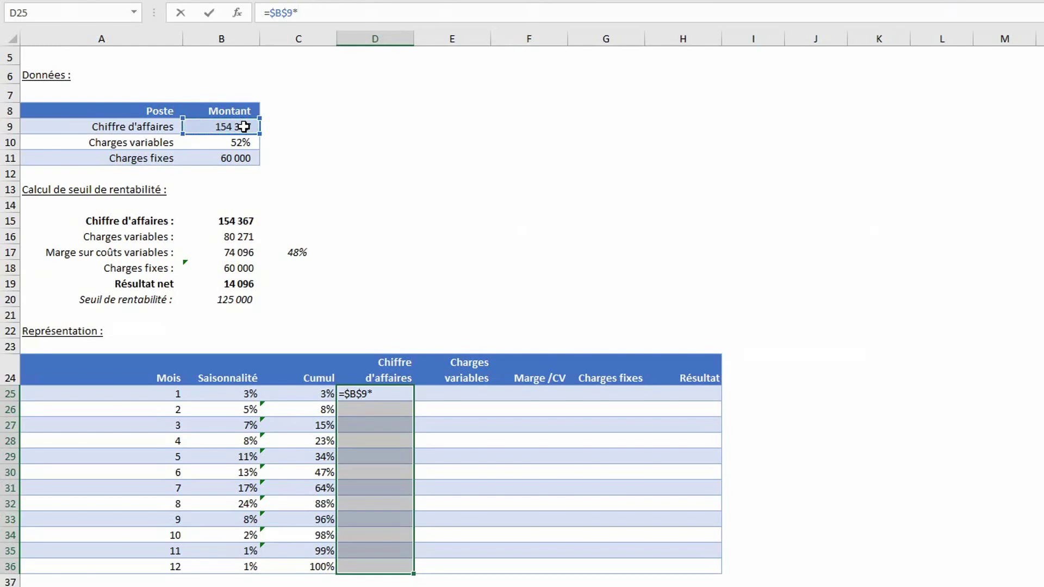
{"action": "left_click", "coordinate": [298, 396]}
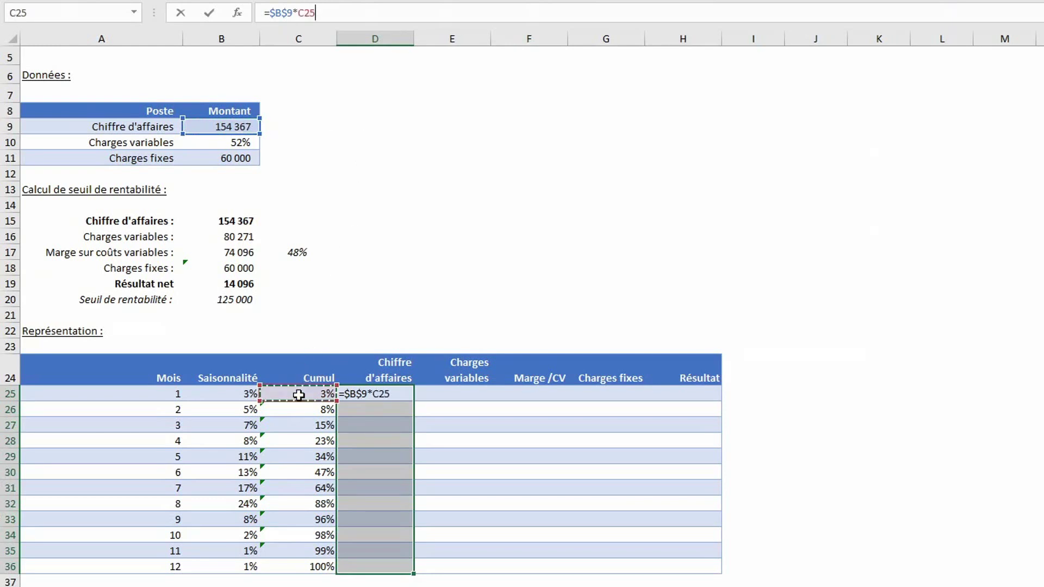
{"action": "key", "text": "ctrl+Return"}
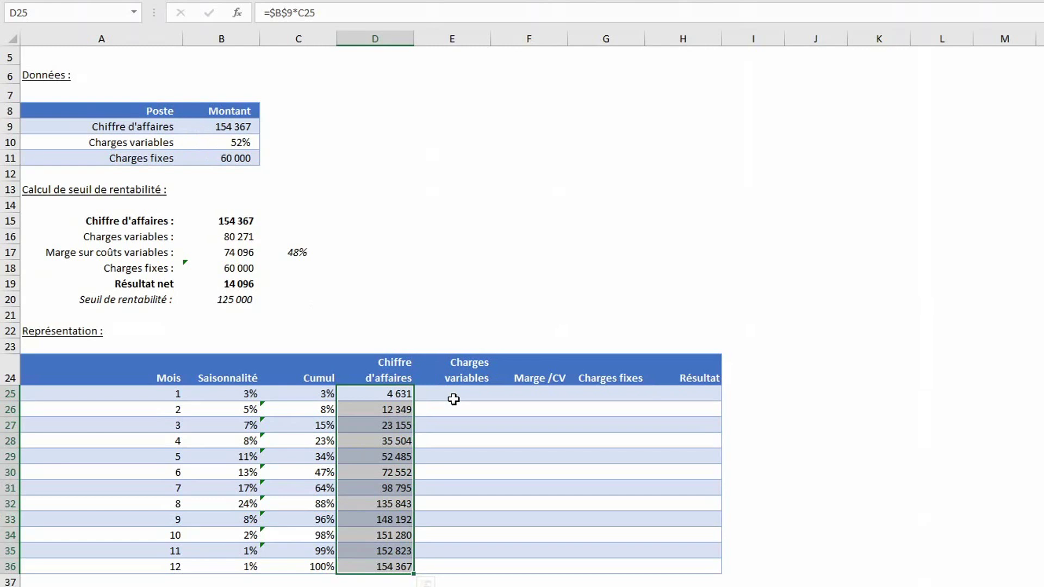
Step: Fill the Charges variables in E25:E36 by applying the variable cost rate to the turnover, =D25*$B$10
{"action": "left_click_drag", "start_coordinate": [454, 400], "coordinate": [449, 564]}
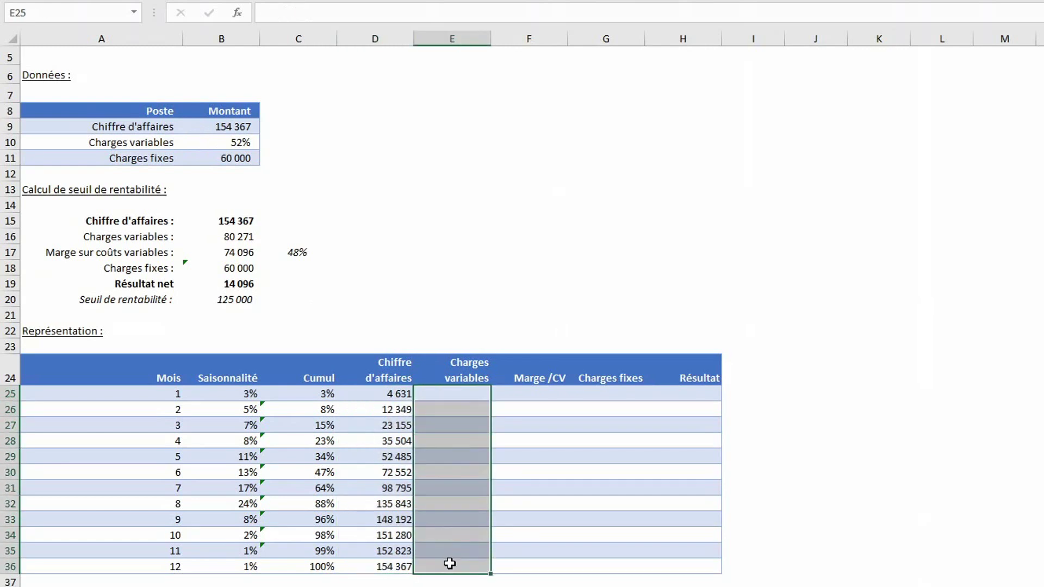
{"action": "type", "text": "="}
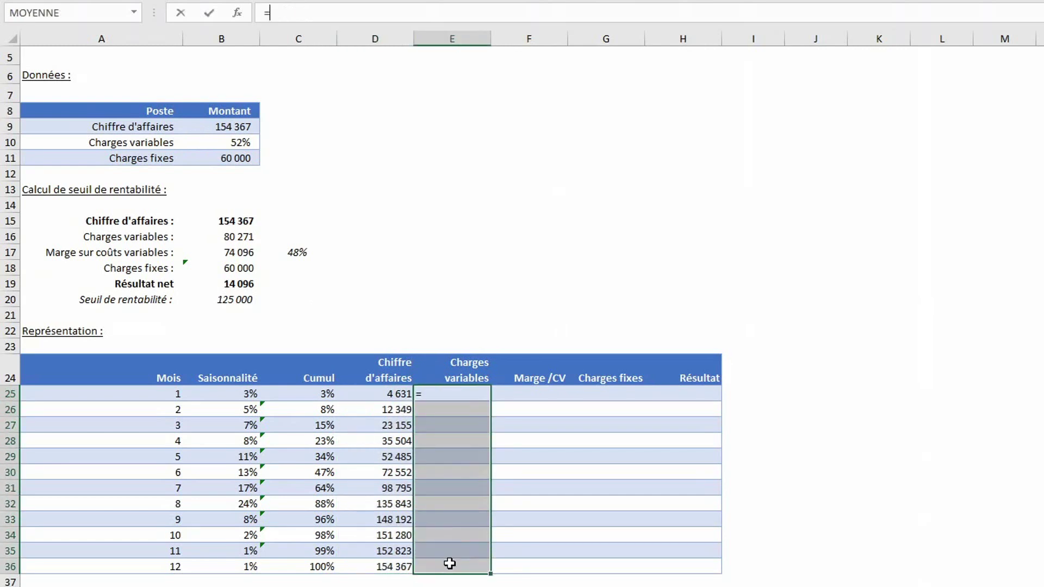
{"action": "left_click", "coordinate": [394, 393]}
{"action": "type", "text": "*"}
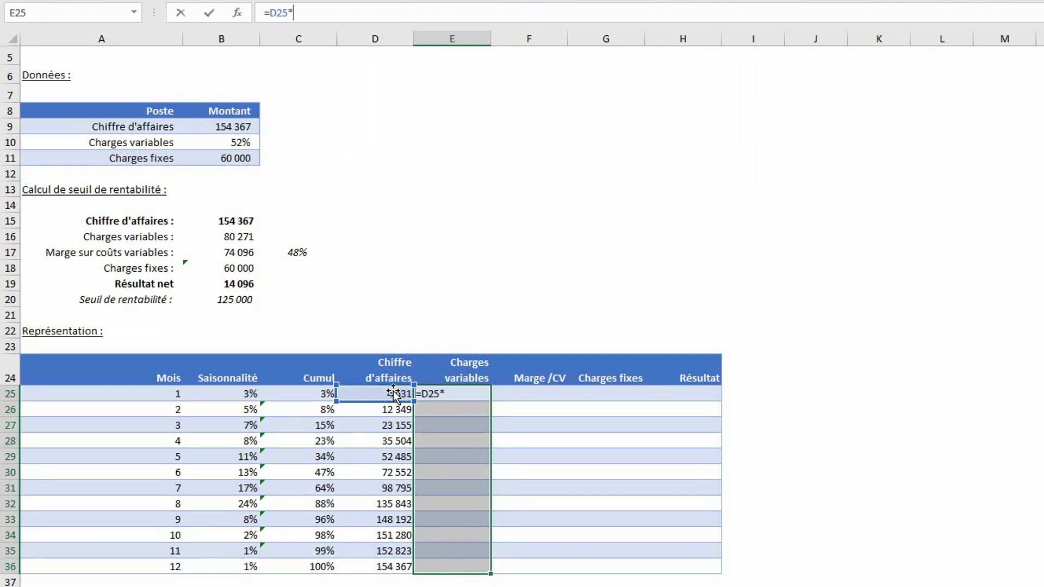
{"action": "left_click", "coordinate": [235, 141]}
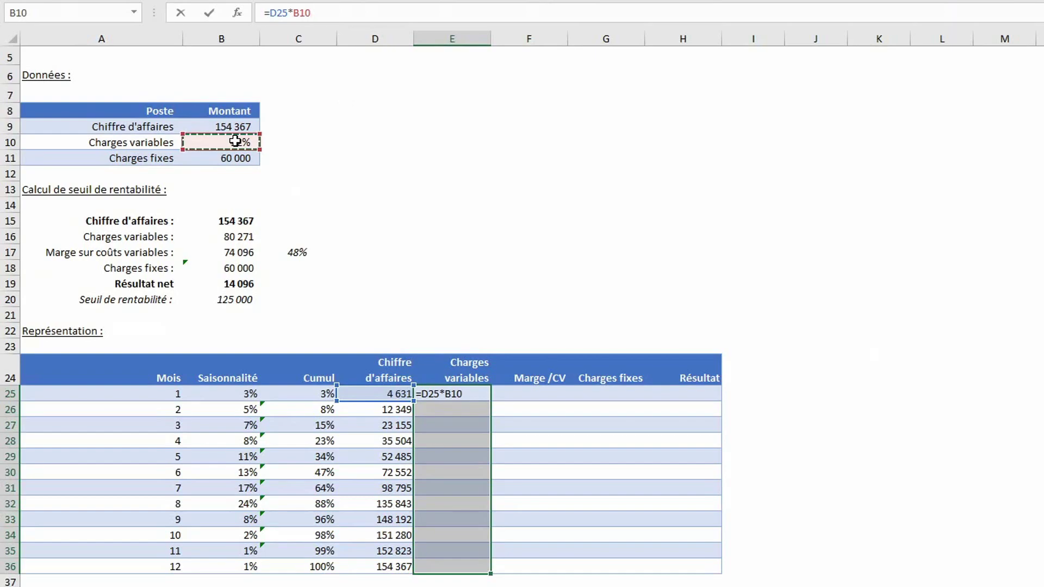
{"action": "key", "text": "F4"}
{"action": "key", "text": "ctrl+Return"}
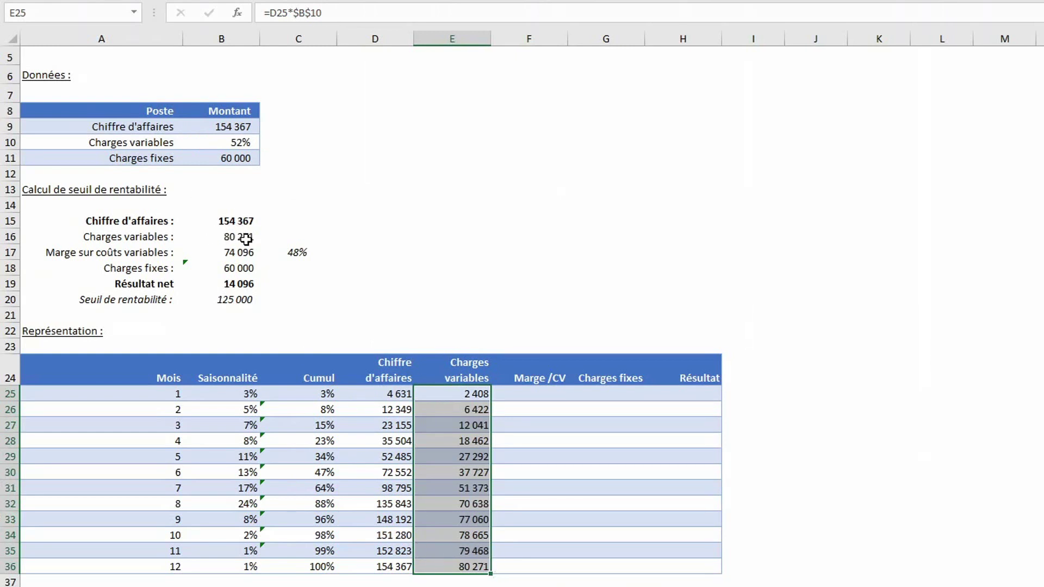
Step: Fill the Marge /CV column F25:F36 with turnover minus variable costs, =D25-E25
{"action": "left_click_drag", "start_coordinate": [548, 394], "coordinate": [528, 571]}
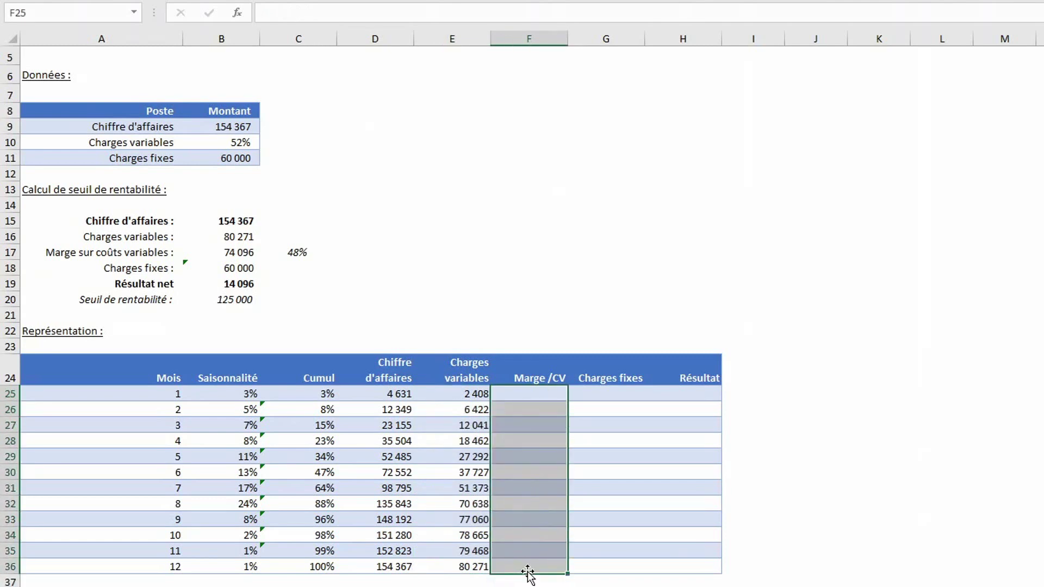
{"action": "type", "text": "="}
{"action": "key", "text": "Left"}
{"action": "key", "text": "Left"}
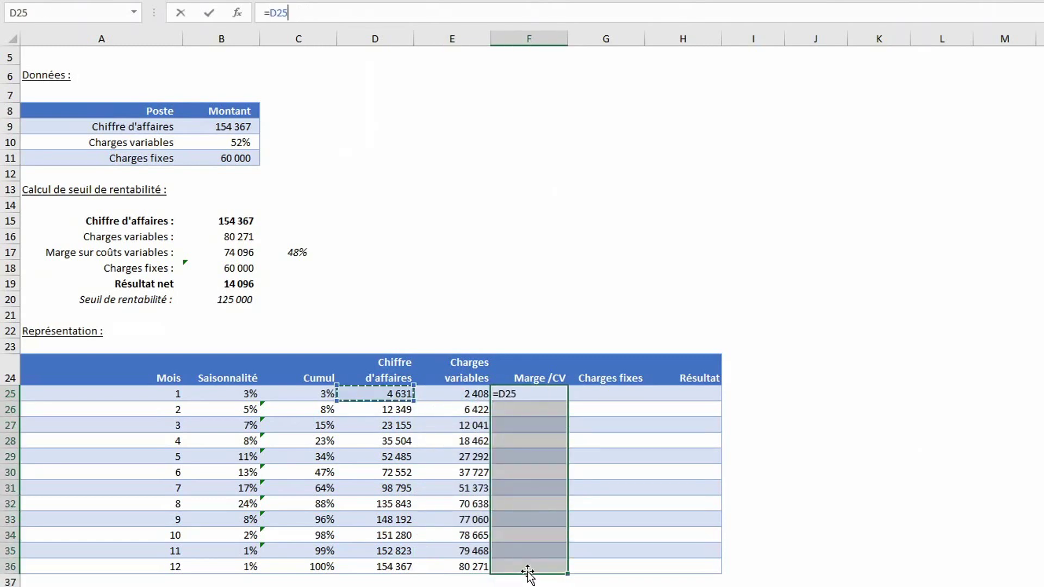
{"action": "type", "text": "-"}
{"action": "key", "text": "Right"}
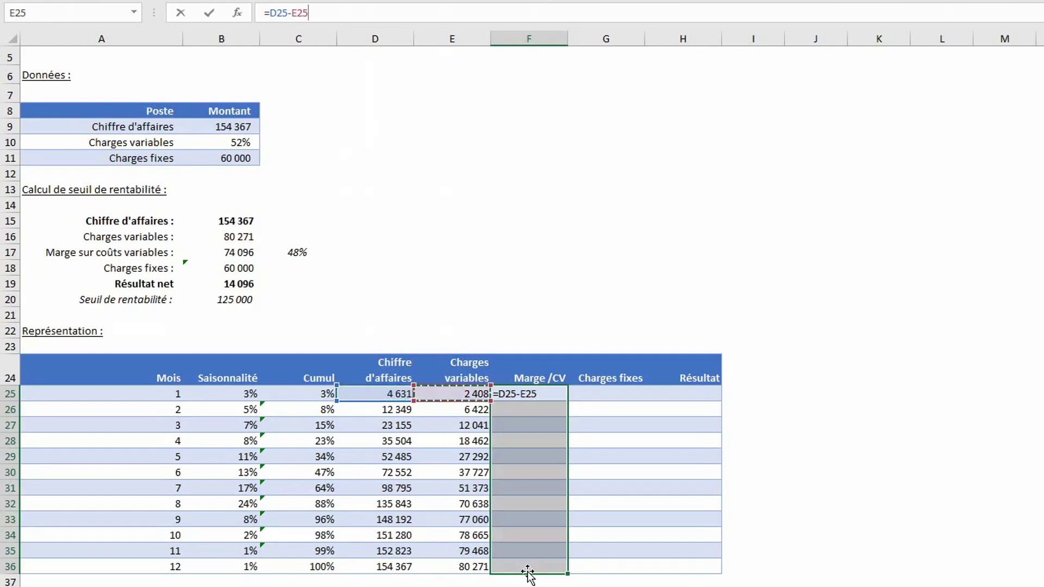
{"action": "key", "text": "ctrl+Return"}
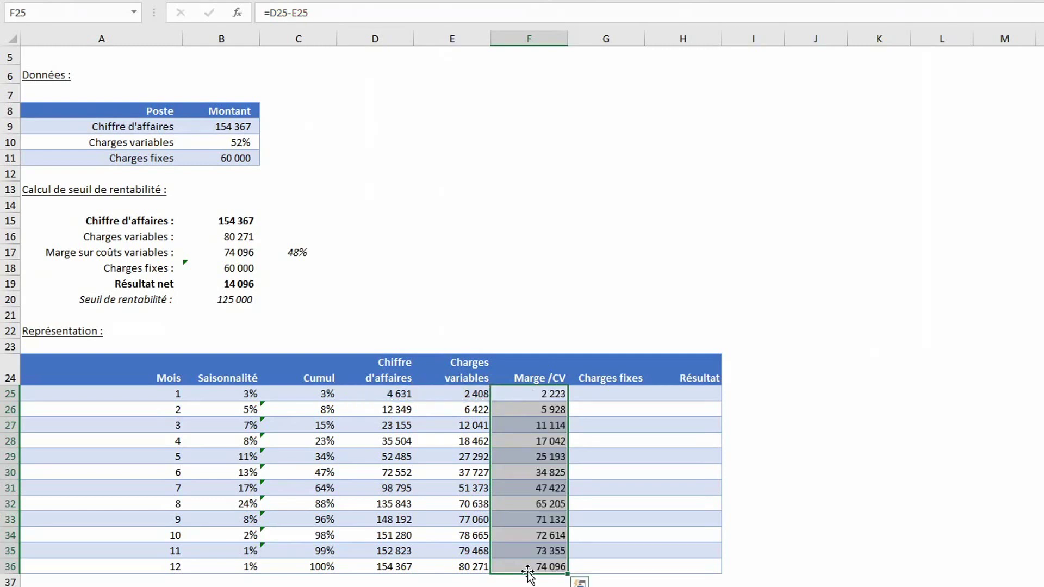
Step: Fill the Charges fixes in G25:G36 with one twelfth of the annual fixed costs times the month number, =$B$11/12*A25
{"action": "key", "text": "Right"}
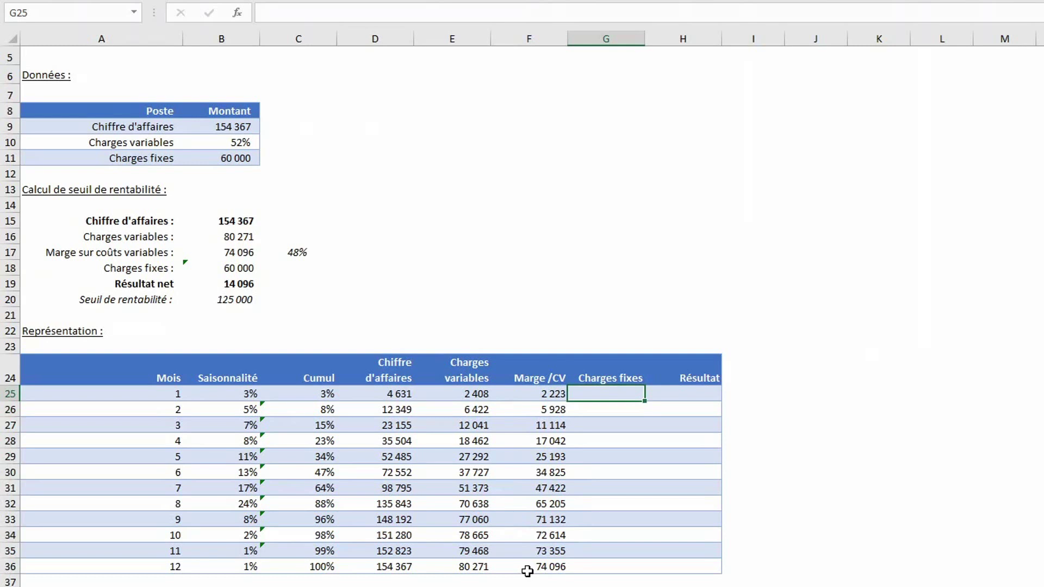
{"action": "key", "text": "shift+Down"}
{"action": "key", "text": "shift+Down"}
{"action": "key", "text": "shift+Down"}
{"action": "key", "text": "shift+Down"}
{"action": "key", "text": "shift+Down"}
{"action": "key", "text": "shift+Down"}
{"action": "key", "text": "shift+Down"}
{"action": "key", "text": "shift+Down"}
{"action": "key", "text": "shift+Down"}
{"action": "key", "text": "shift+Down"}
{"action": "key", "text": "shift+Down"}
{"action": "type", "text": "="}
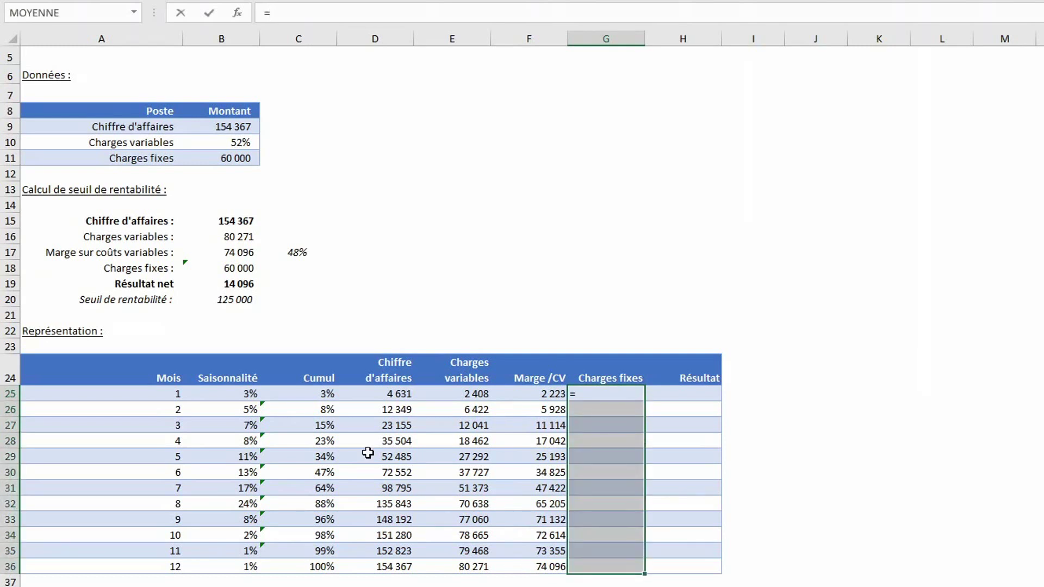
{"action": "left_click", "coordinate": [240, 158]}
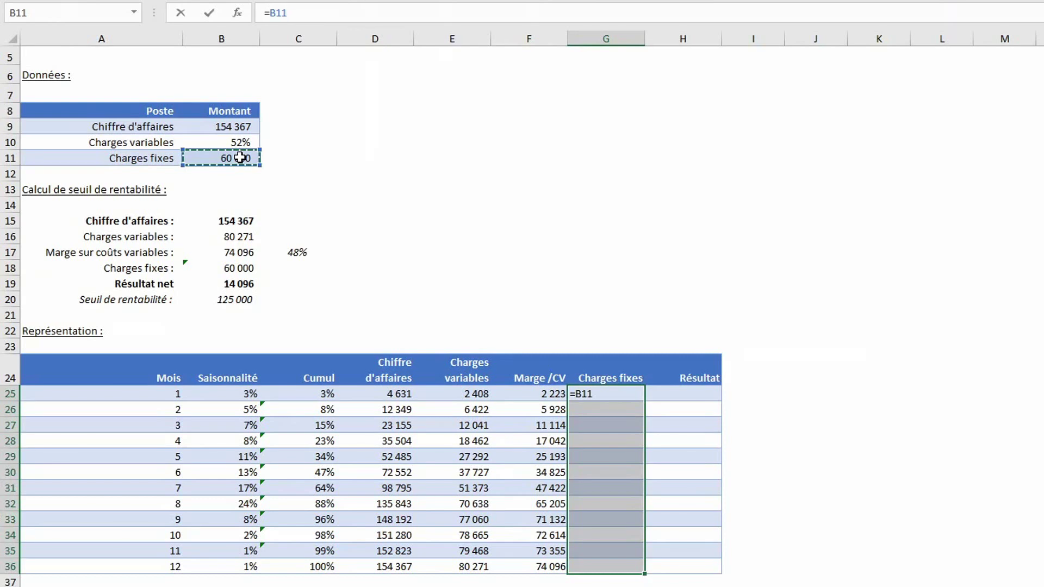
{"action": "key", "text": "F4"}
{"action": "type", "text": "/12"}
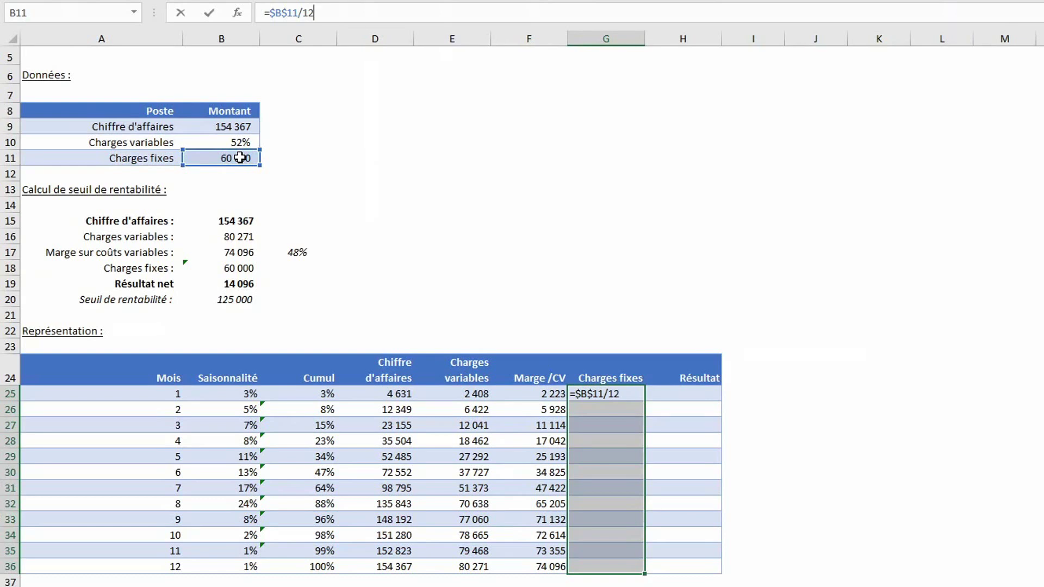
{"action": "type", "text": "*"}
{"action": "left_click", "coordinate": [161, 395]}
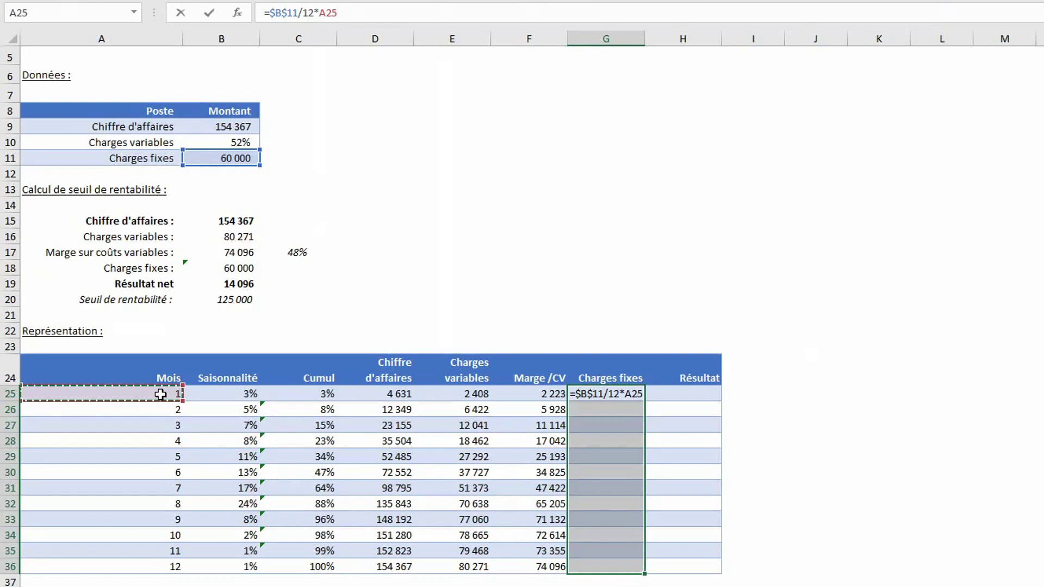
{"action": "key", "text": "ctrl+Return"}
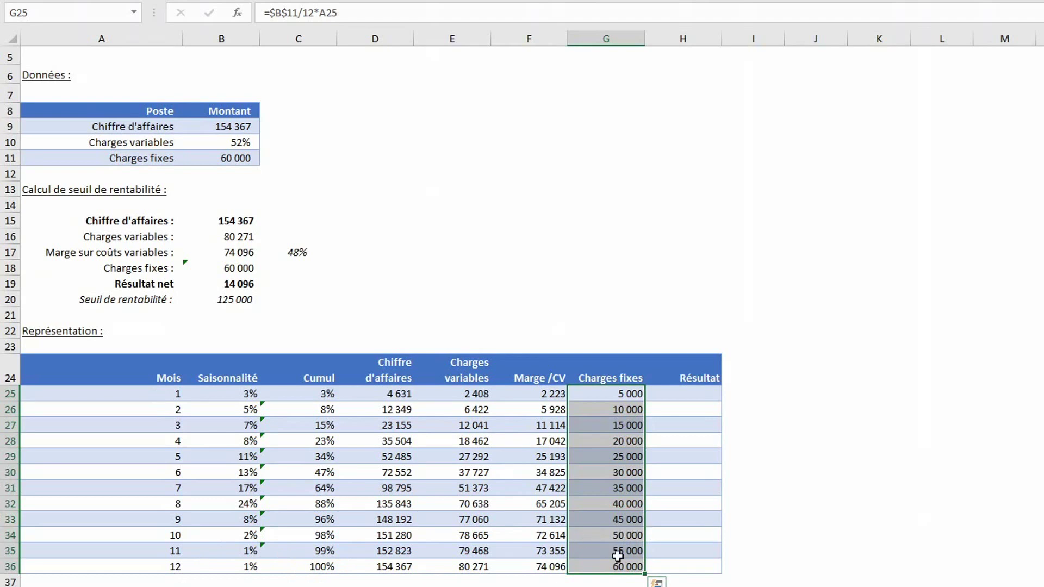
Step: Fill the Résultat column H25:H36 with margin minus fixed costs, =F25-G25
{"action": "left_click_drag", "start_coordinate": [700, 399], "coordinate": [688, 563]}
{"action": "type", "text": "="}
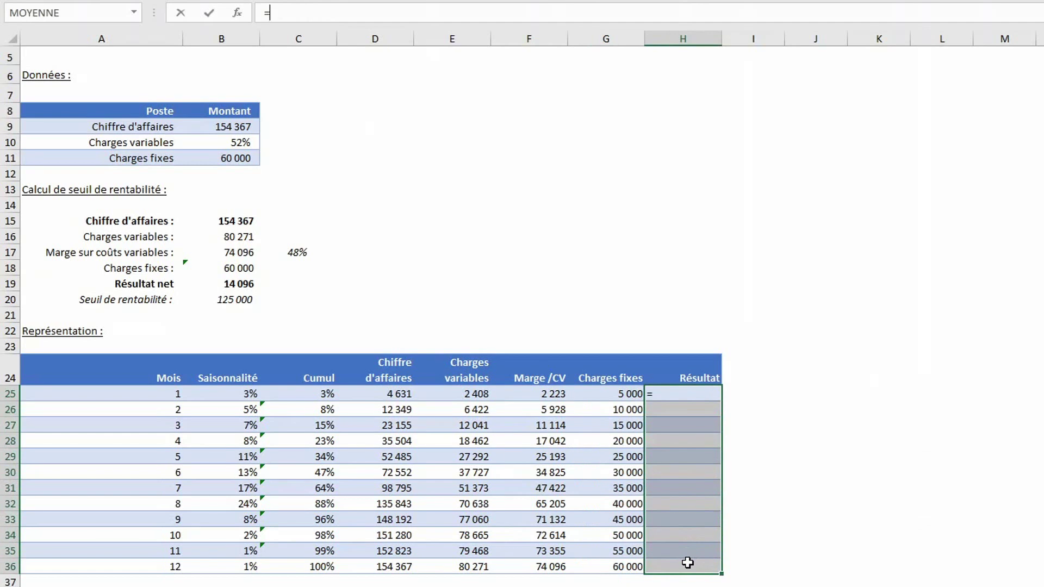
{"action": "key", "text": "Left"}
{"action": "key", "text": "Left"}
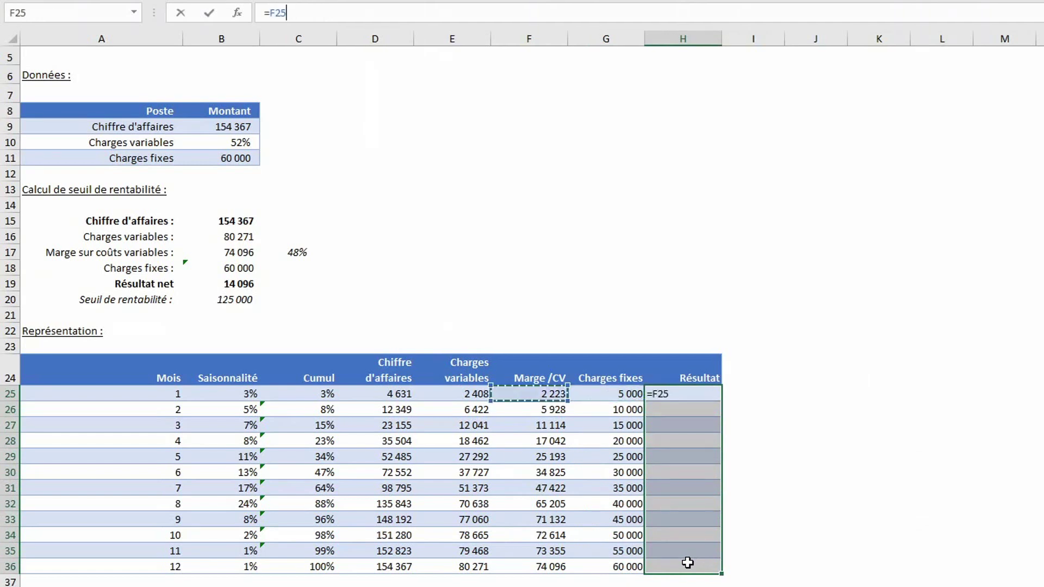
{"action": "type", "text": "-"}
{"action": "key", "text": "Left"}
{"action": "key", "text": "ctrl+Return"}
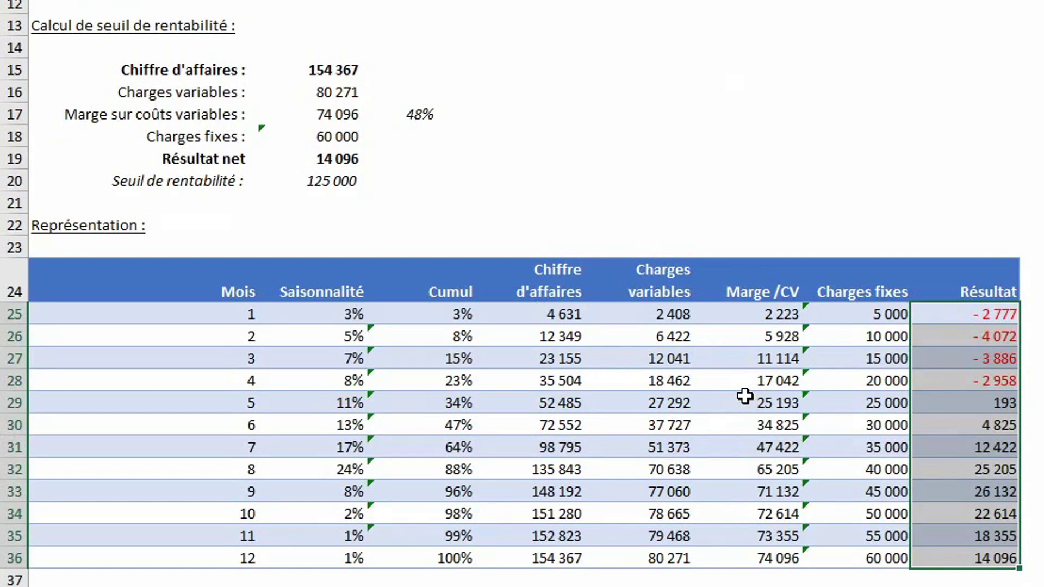
Step: Examine the monthly Résultat around month 5 and follow the Marge /CV values from month 1 to month 8 against the annual fixed costs
{"action": "left_click_drag", "start_coordinate": [745, 396], "coordinate": [1021, 399]}
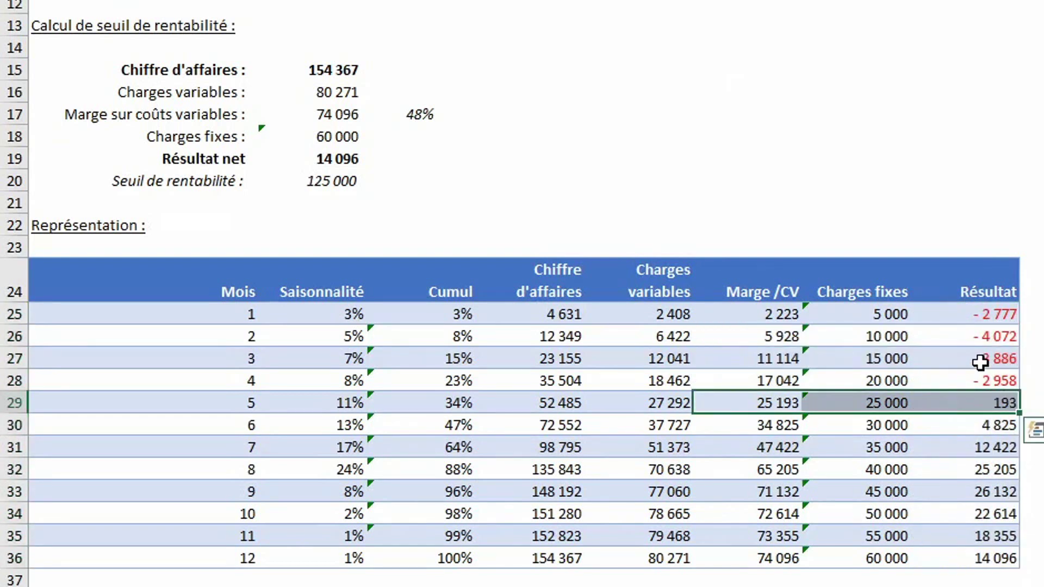
{"action": "left_click", "coordinate": [981, 403]}
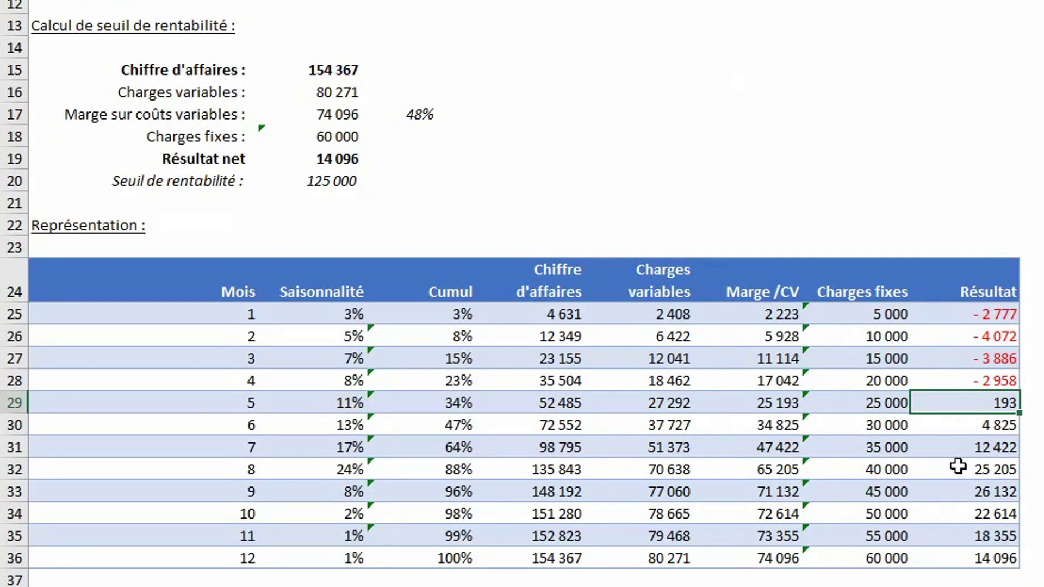
{"action": "left_click", "coordinate": [707, 315]}
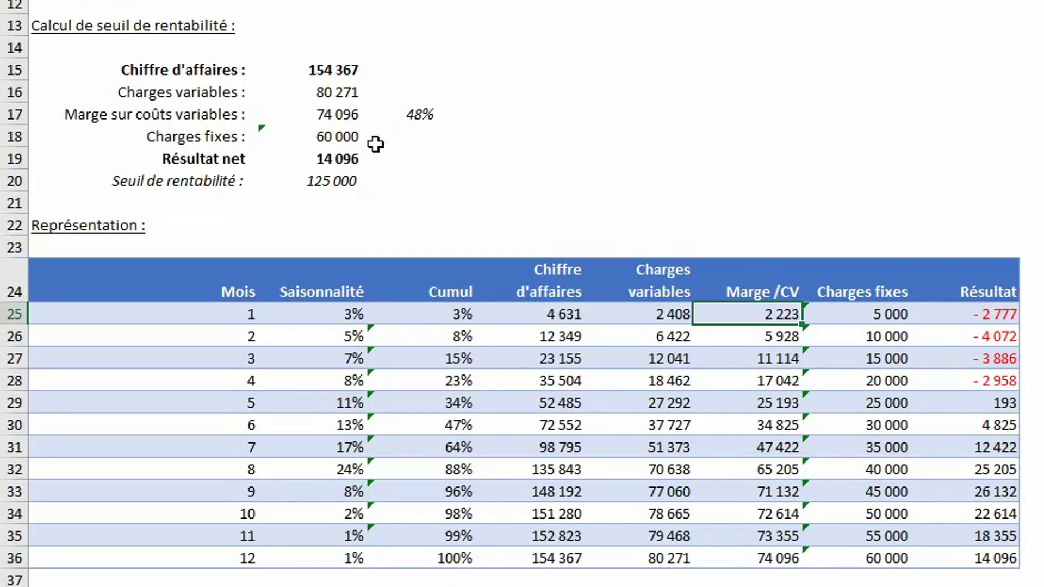
{"action": "key", "text": "Down"}
{"action": "key", "text": "Down"}
{"action": "key", "text": "Down"}
{"action": "key", "text": "Down"}
{"action": "key", "text": "Down"}
{"action": "key", "text": "Down"}
{"action": "key", "text": "Down"}
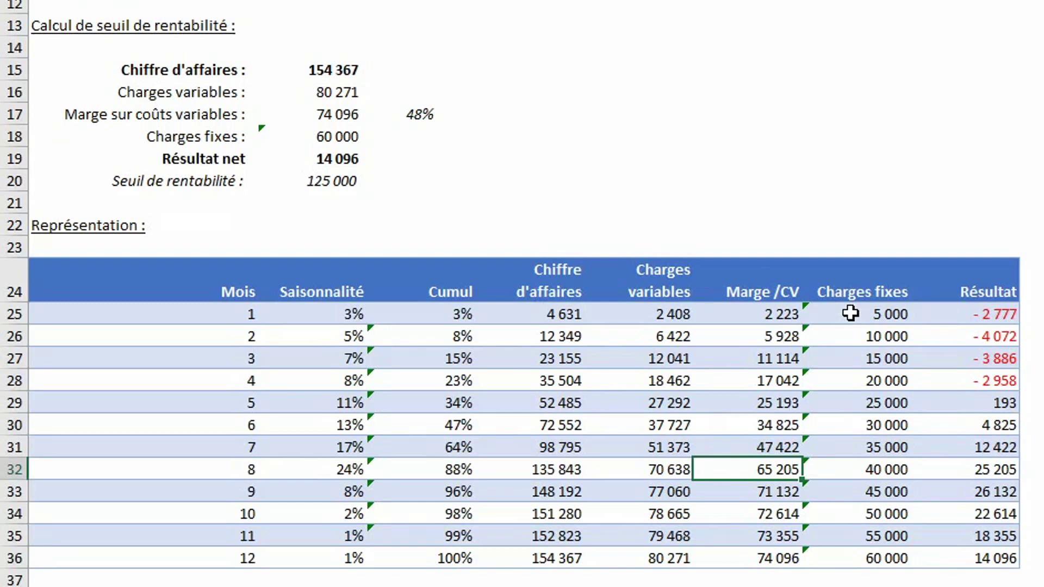
Step: Replace the Charges fixes formulas in G25:G36 with the full annual fixed costs, =$B$11, and check the Résultat column
{"action": "left_click_drag", "start_coordinate": [851, 314], "coordinate": [851, 551]}
{"action": "key", "text": "F2"}
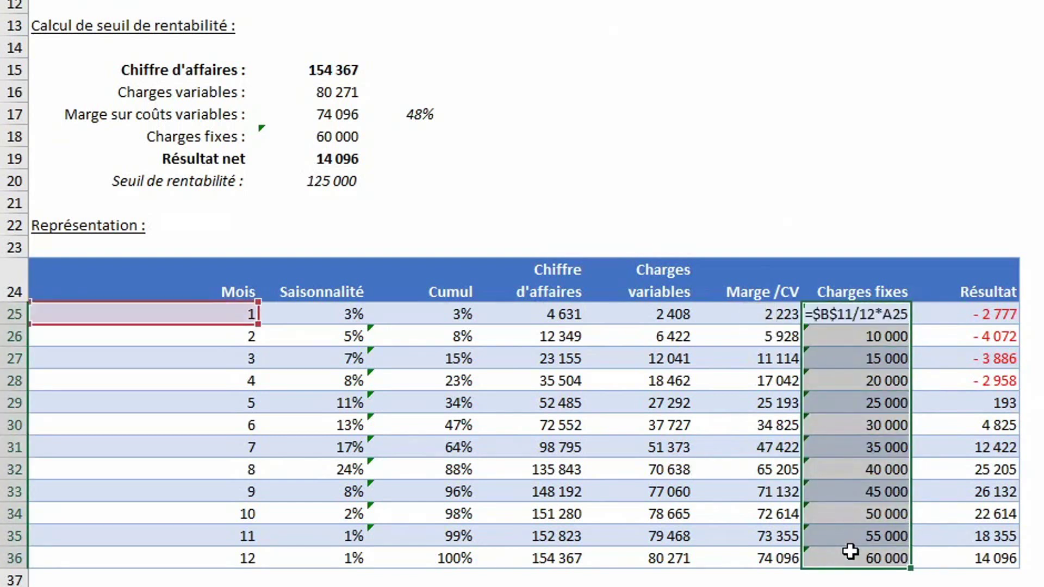
{"action": "key", "text": "BackSpace"}
{"action": "key", "text": "BackSpace"}
{"action": "key", "text": "BackSpace"}
{"action": "key", "text": "BackSpace"}
{"action": "key", "text": "BackSpace"}
{"action": "key", "text": "BackSpace"}
{"action": "key", "text": "BackSpace"}
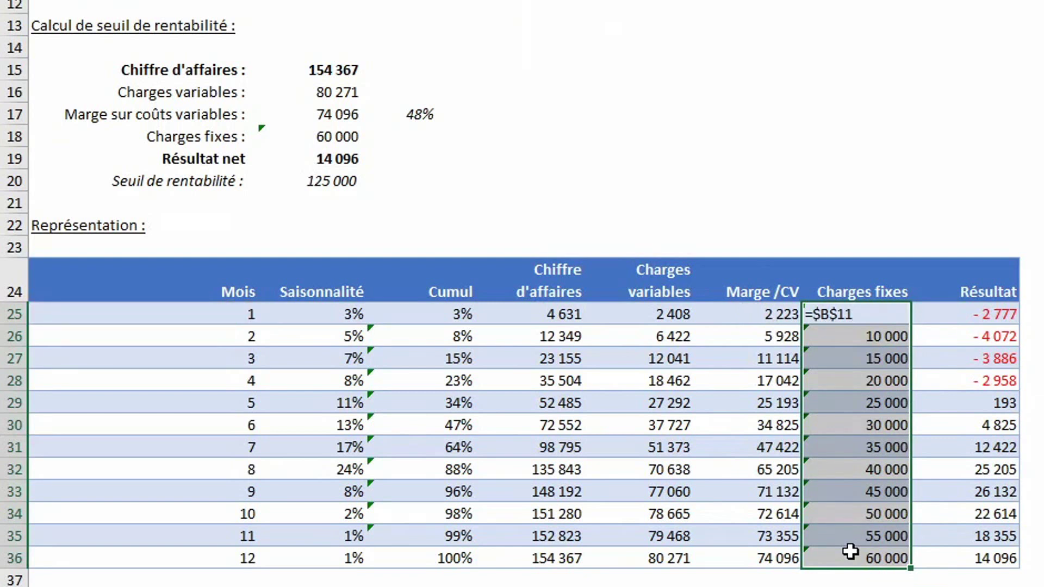
{"action": "key", "text": "ctrl+Return"}
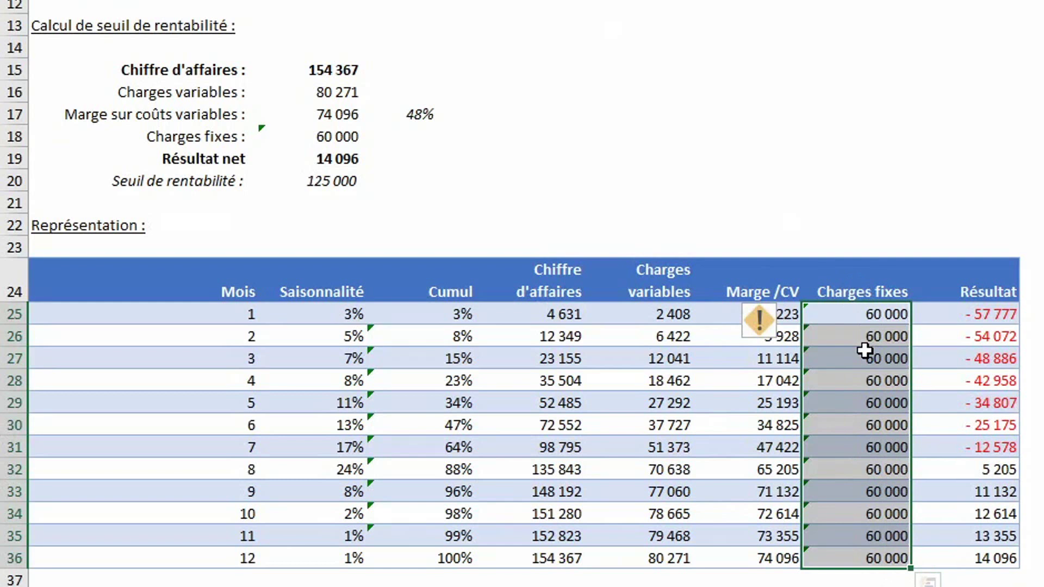
{"action": "left_click", "coordinate": [984, 314]}
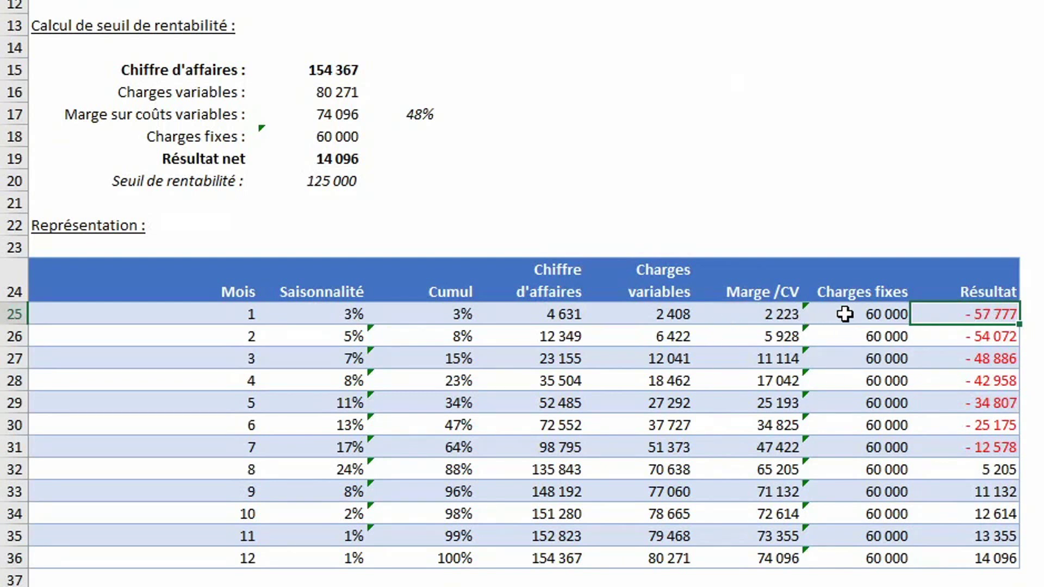
{"action": "left_click", "coordinate": [1000, 471]}
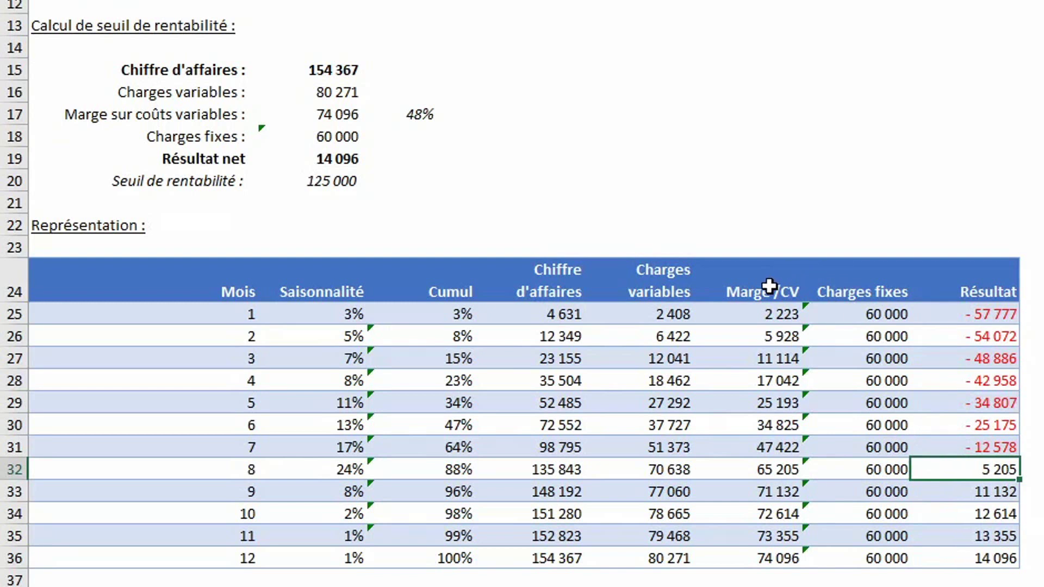
Step: Insert a line chart of the Marge /CV and Charges fixes columns, F24:G36, and inspect where the two curves cross
{"action": "left_click_drag", "start_coordinate": [769, 286], "coordinate": [882, 555]}
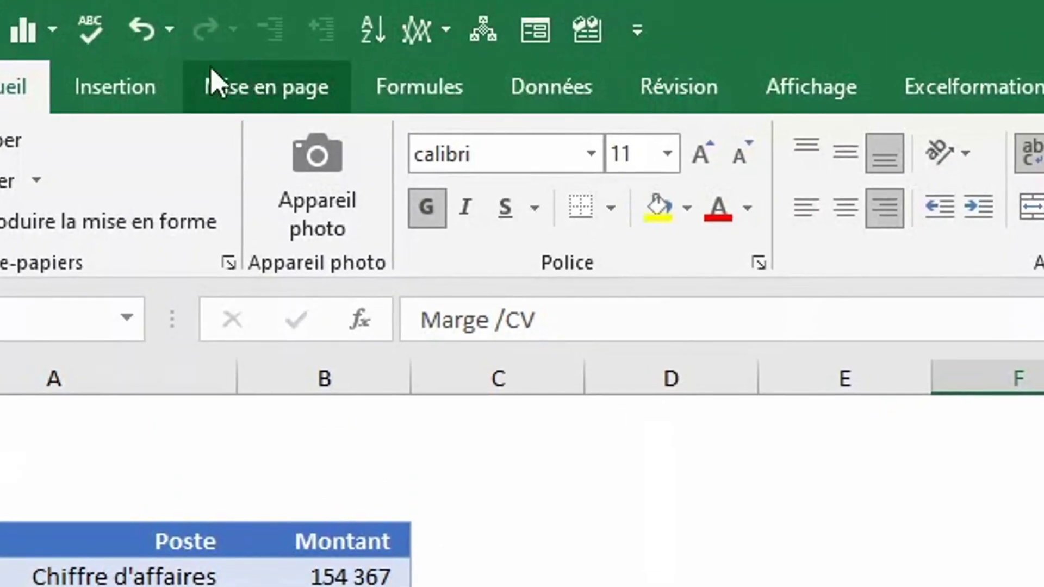
{"action": "left_click", "coordinate": [85, 82]}
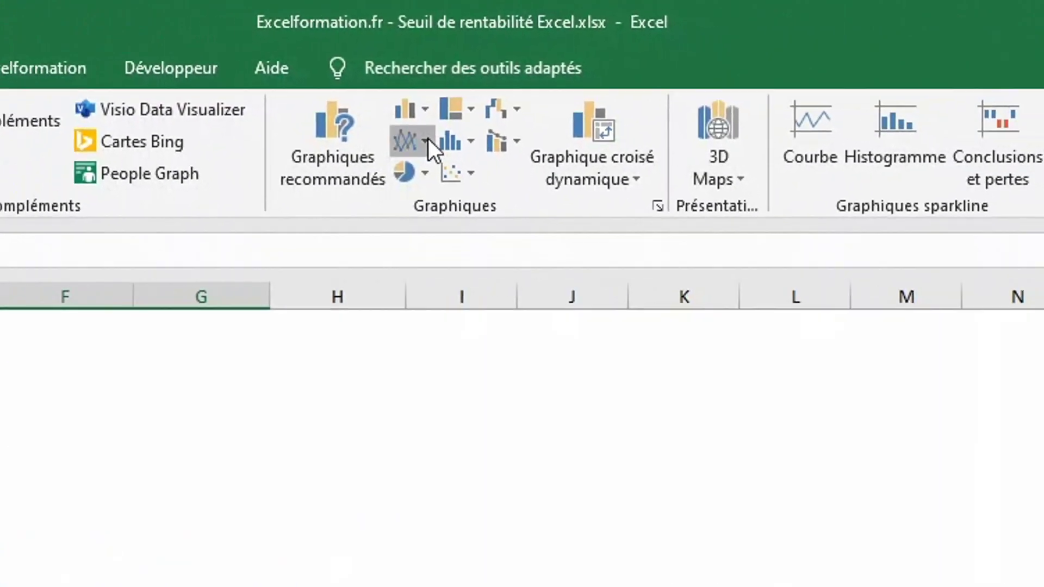
{"action": "left_click", "coordinate": [400, 180]}
{"action": "left_click", "coordinate": [459, 171]}
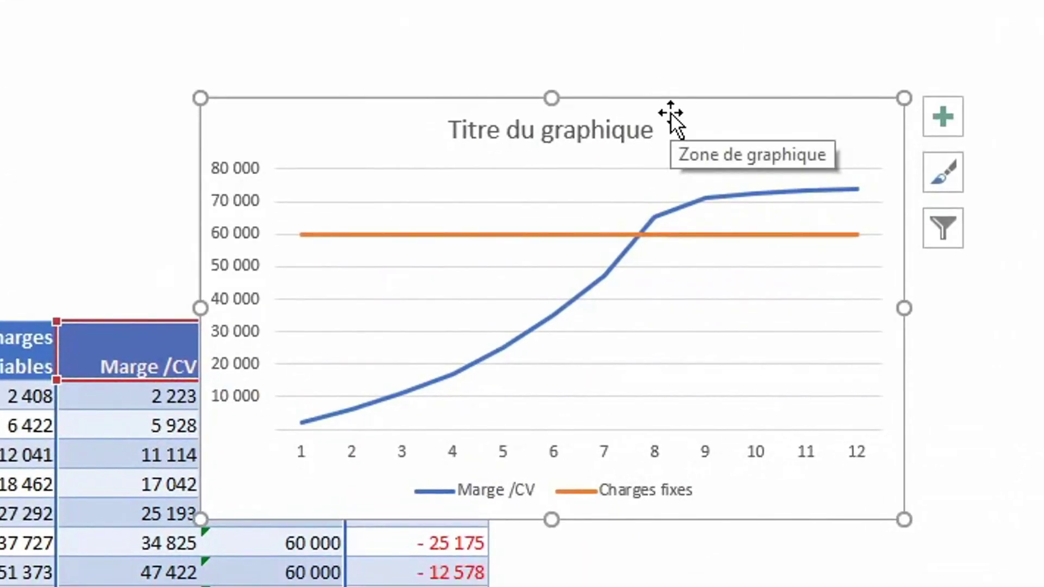
{"action": "mouse_move", "coordinate": [305, 237]}
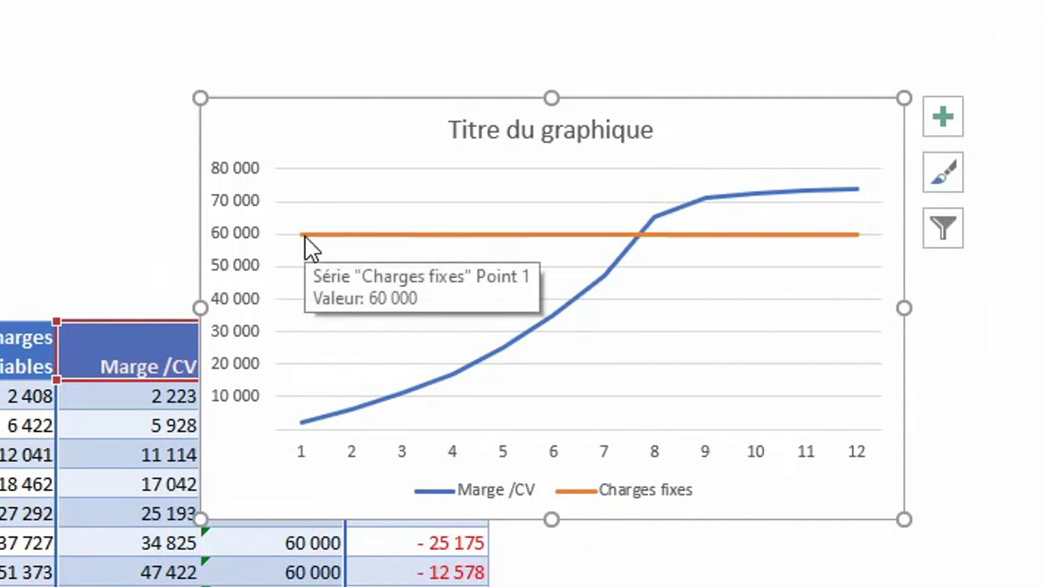
{"action": "mouse_move", "coordinate": [563, 229]}
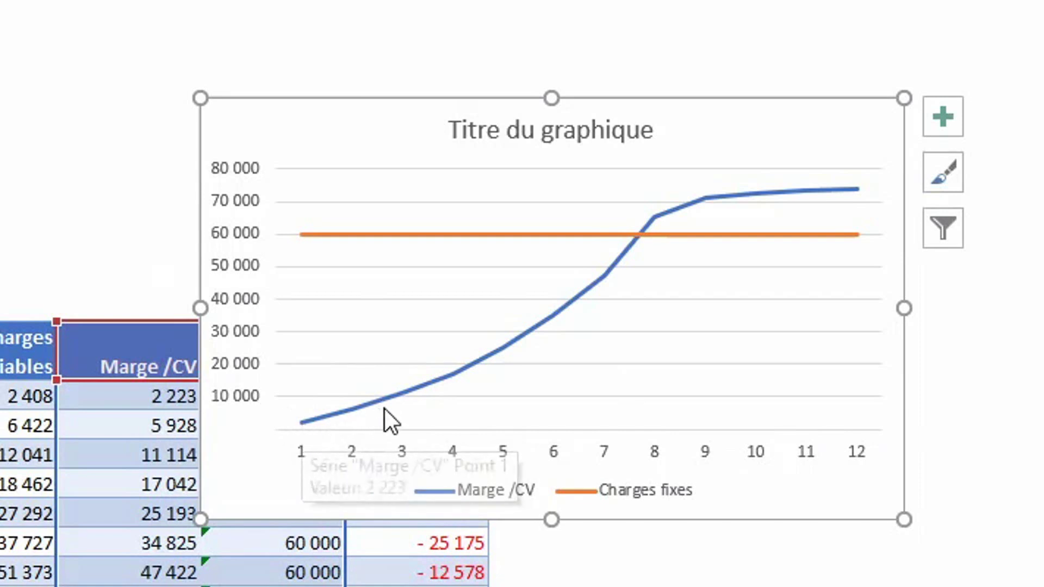
{"action": "mouse_move", "coordinate": [458, 373]}
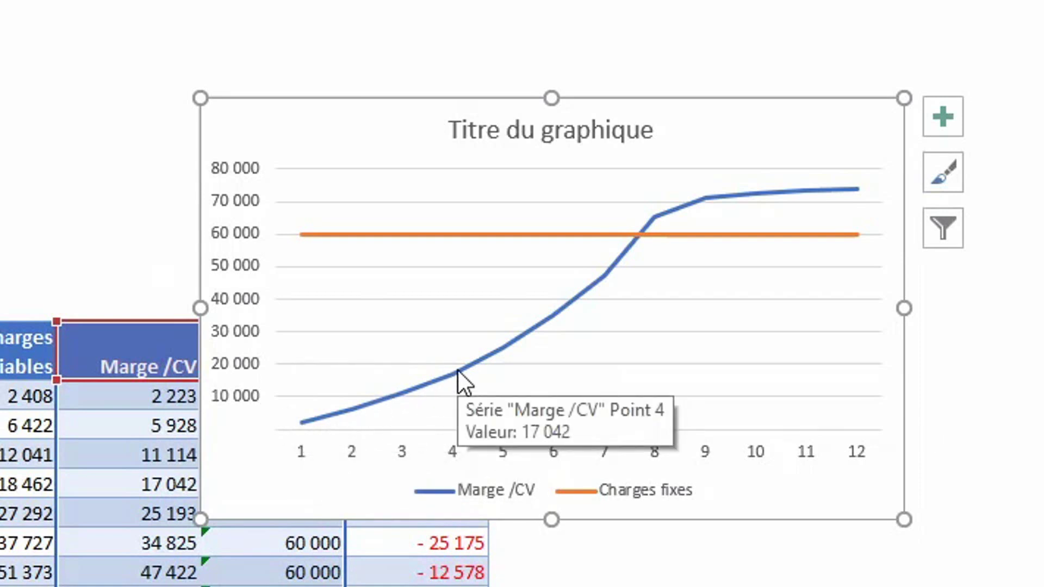
{"action": "mouse_move", "coordinate": [639, 234]}
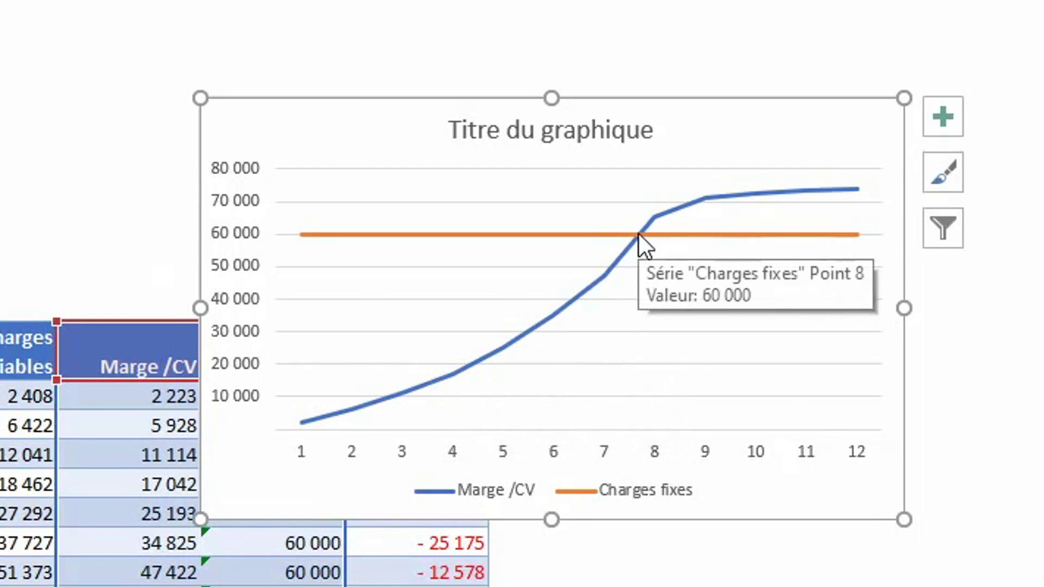